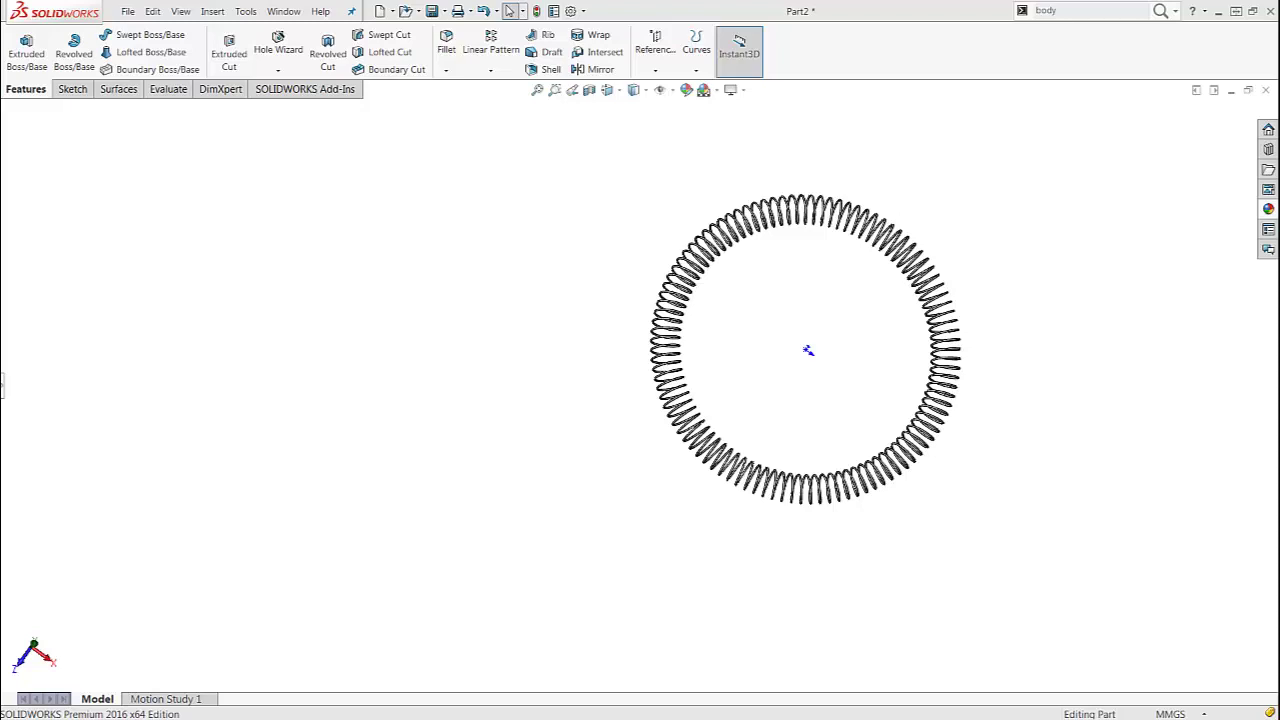
# Start a new part and draw a circle centred on the origin on the Top Plane
pyautogui.moveTo(820, 437)
pyautogui.mouseDown(button='middle')
pyautogui.moveTo(776, 351)
pyautogui.moveTo(808, 345)
pyautogui.mouseUp(button='middle')
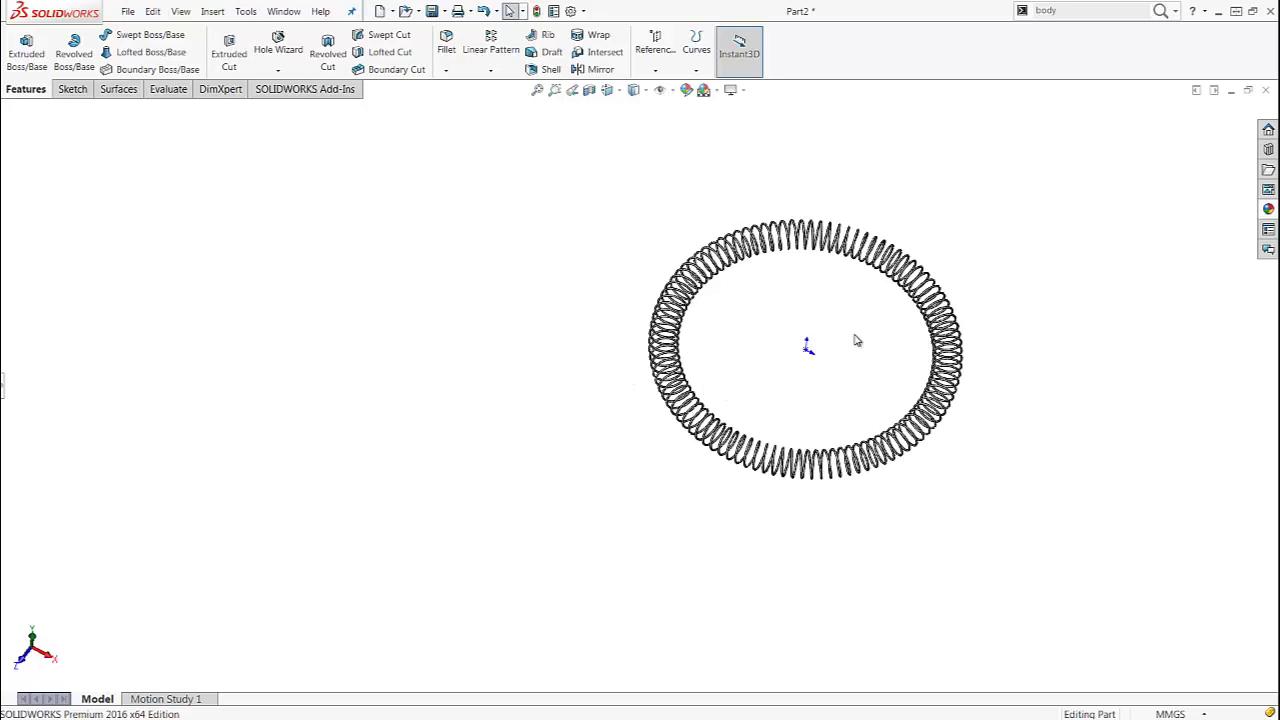
pyautogui.moveTo(834, 346); pyautogui.dragTo(805, 346, button='middle')
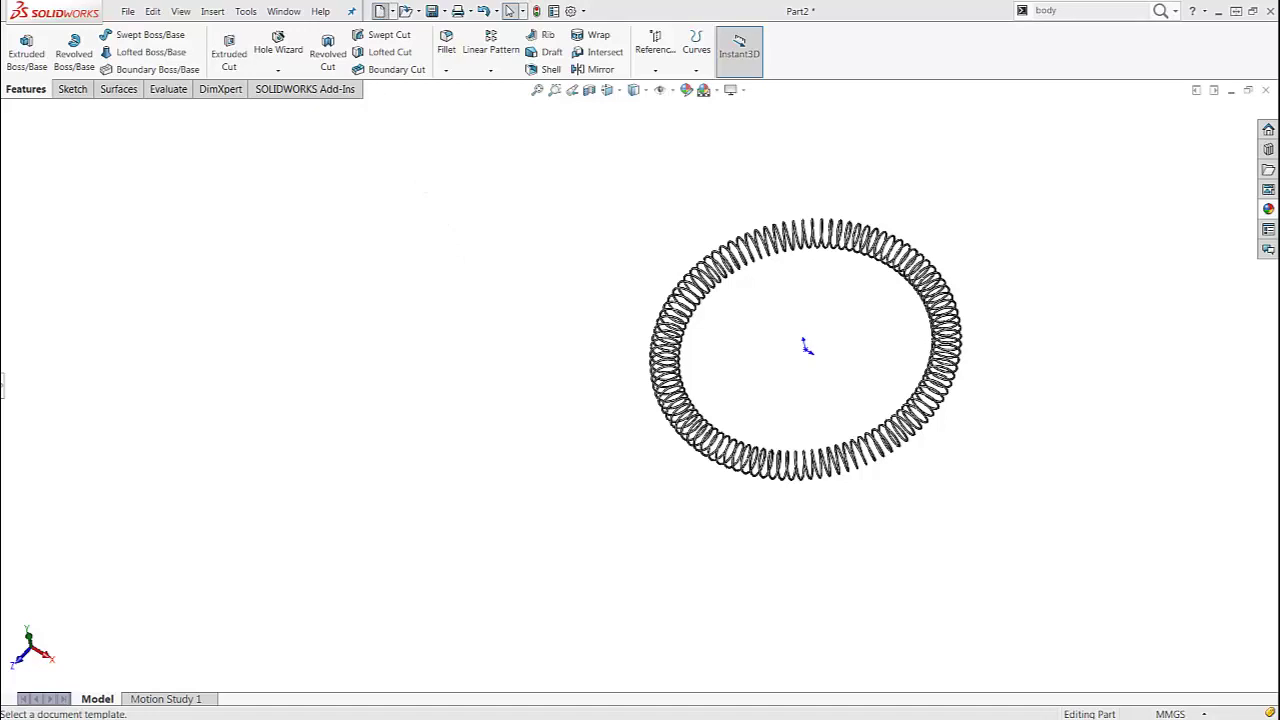
pyautogui.click(381, 12)
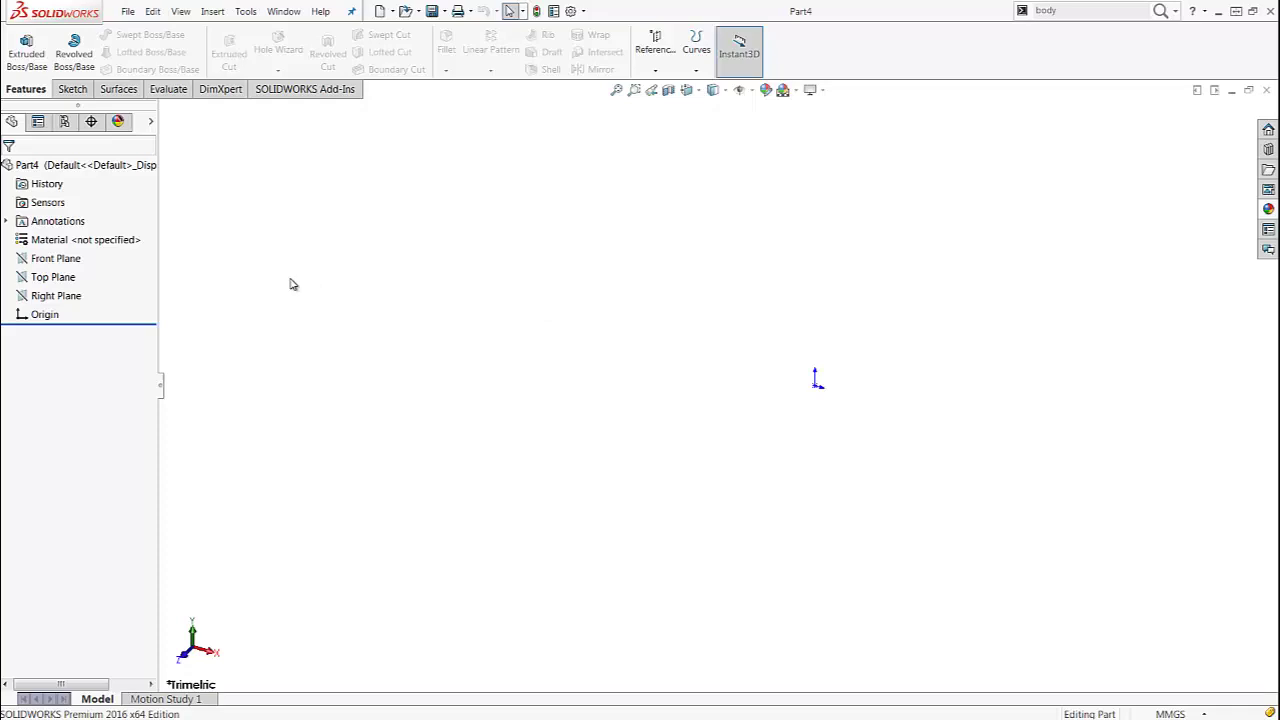
pyautogui.click(43, 278)
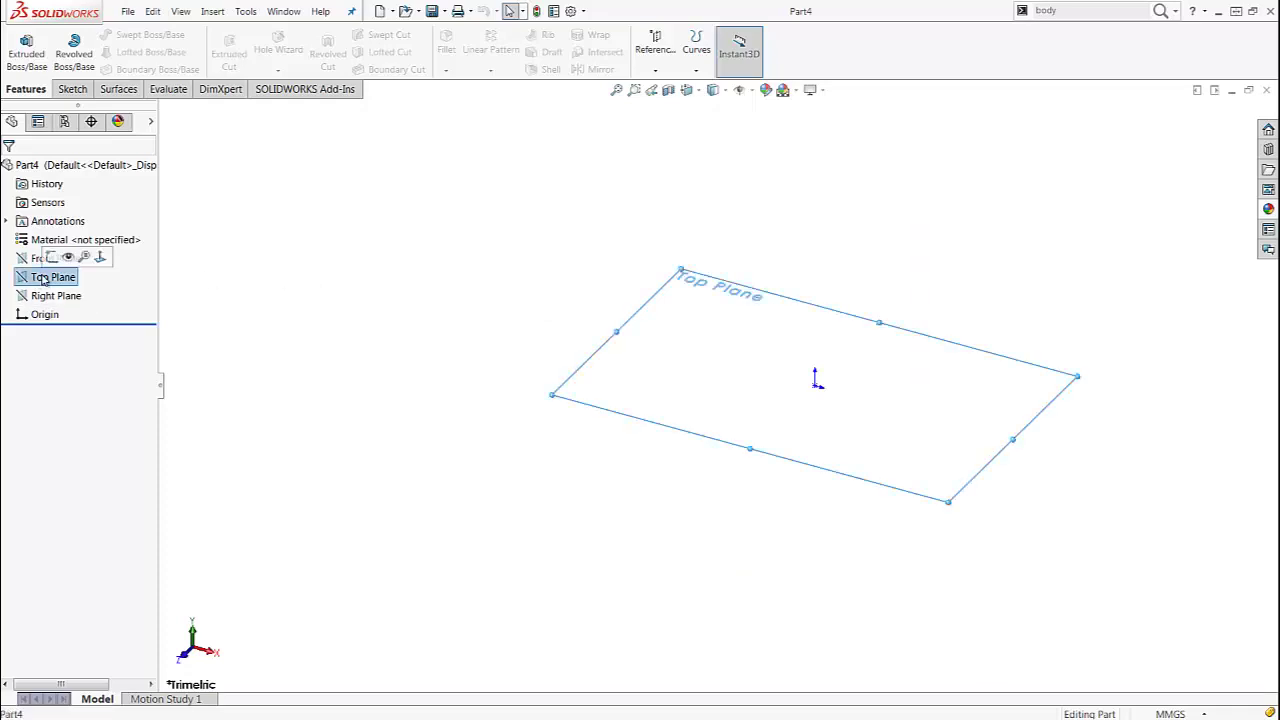
pyautogui.click(52, 256)
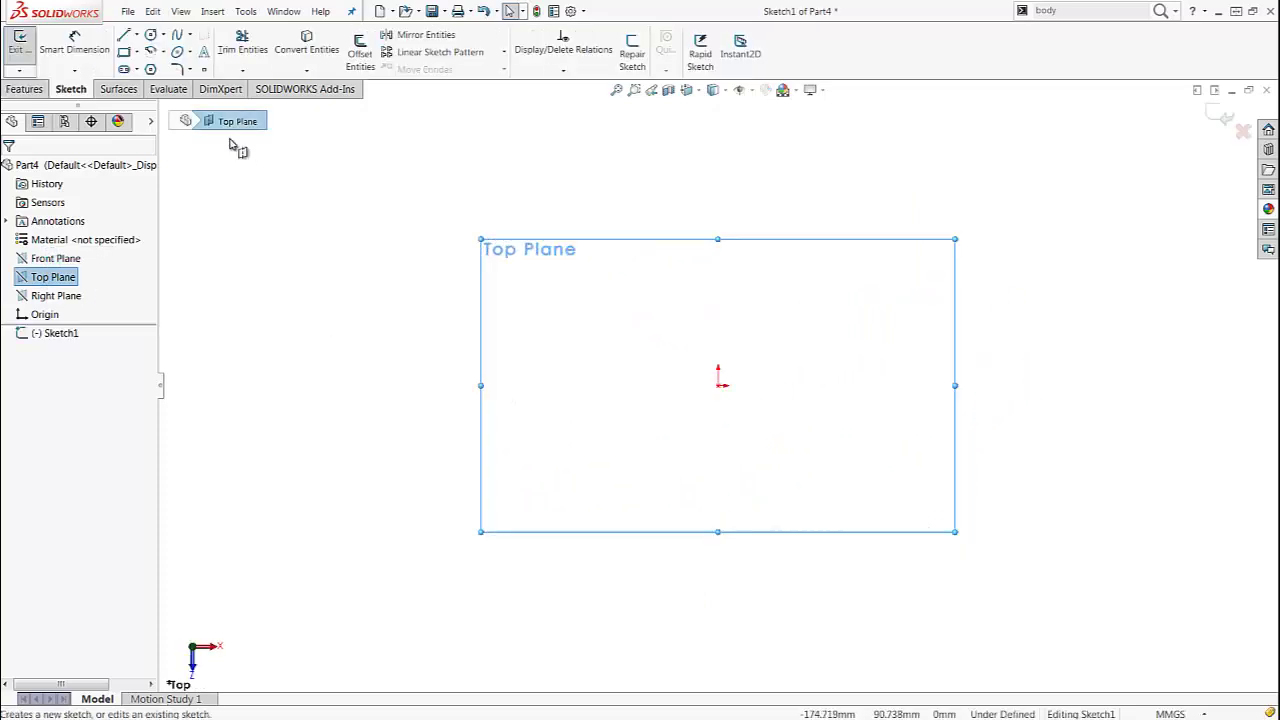
pyautogui.click(150, 34)
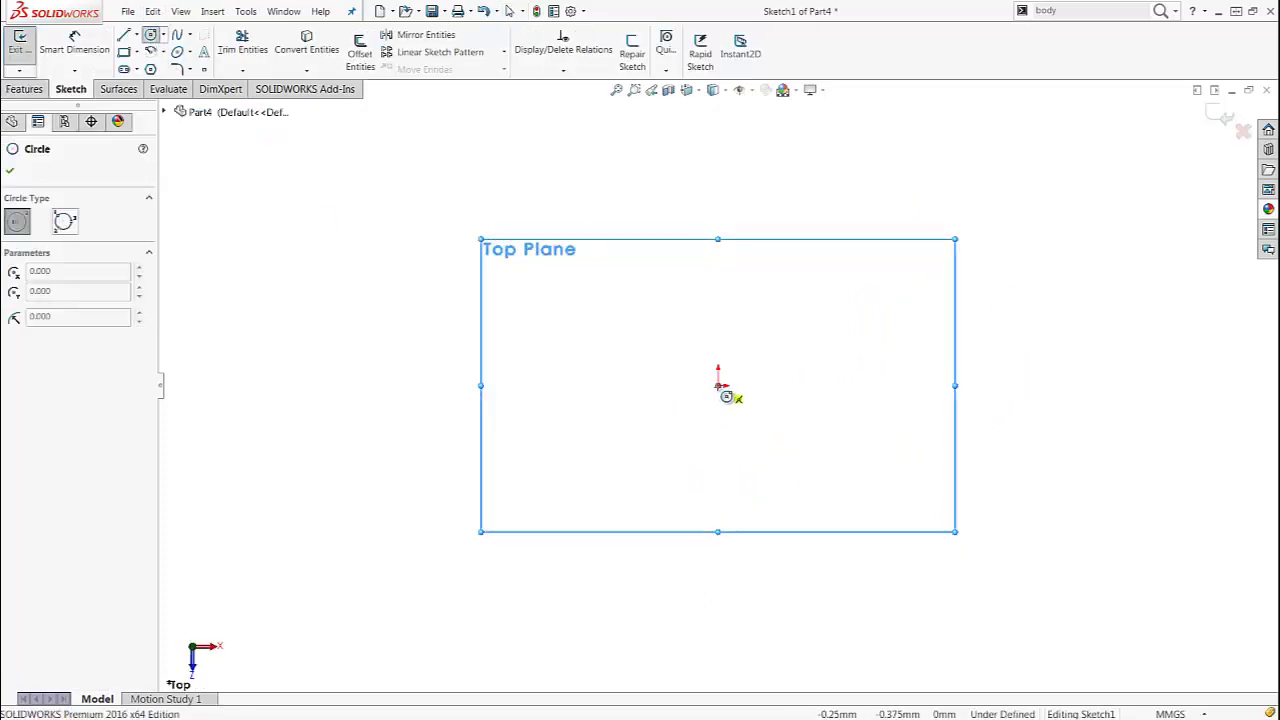
pyautogui.click(718, 385)
pyautogui.click(690, 142)
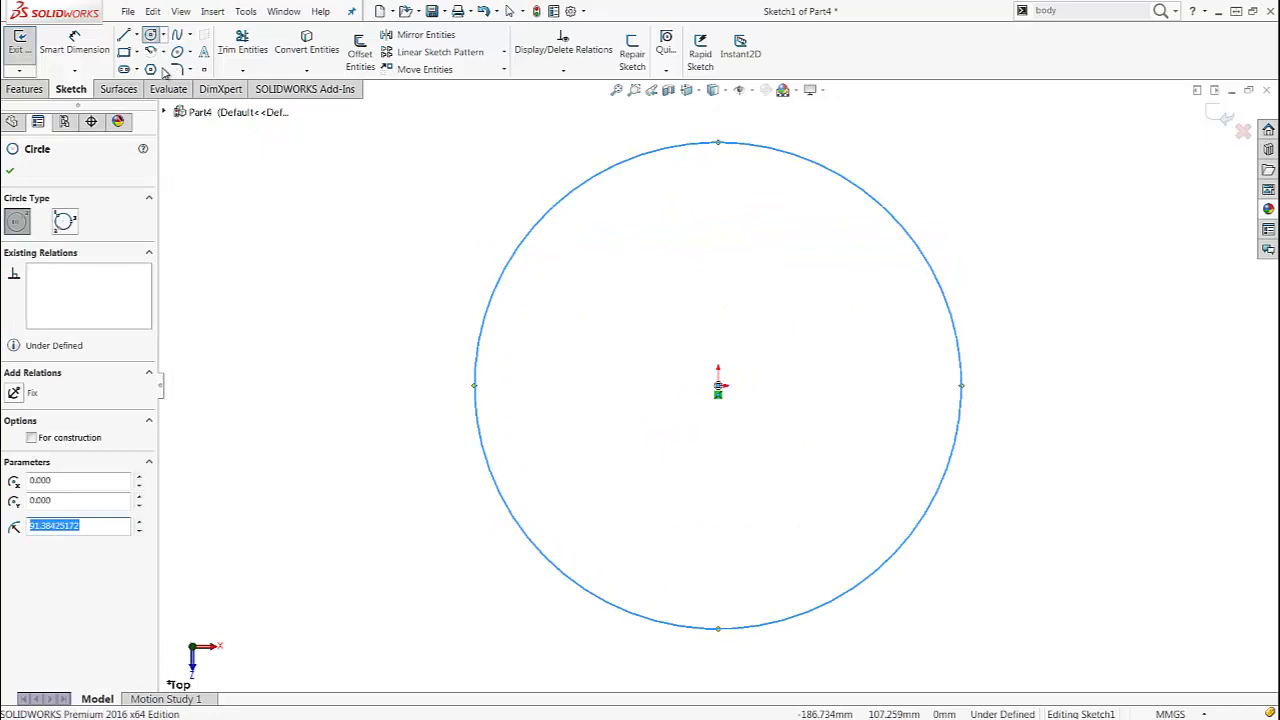
# Dimension the circle's diameter to 400 mm and exit Sketch1
pyautogui.press('s')
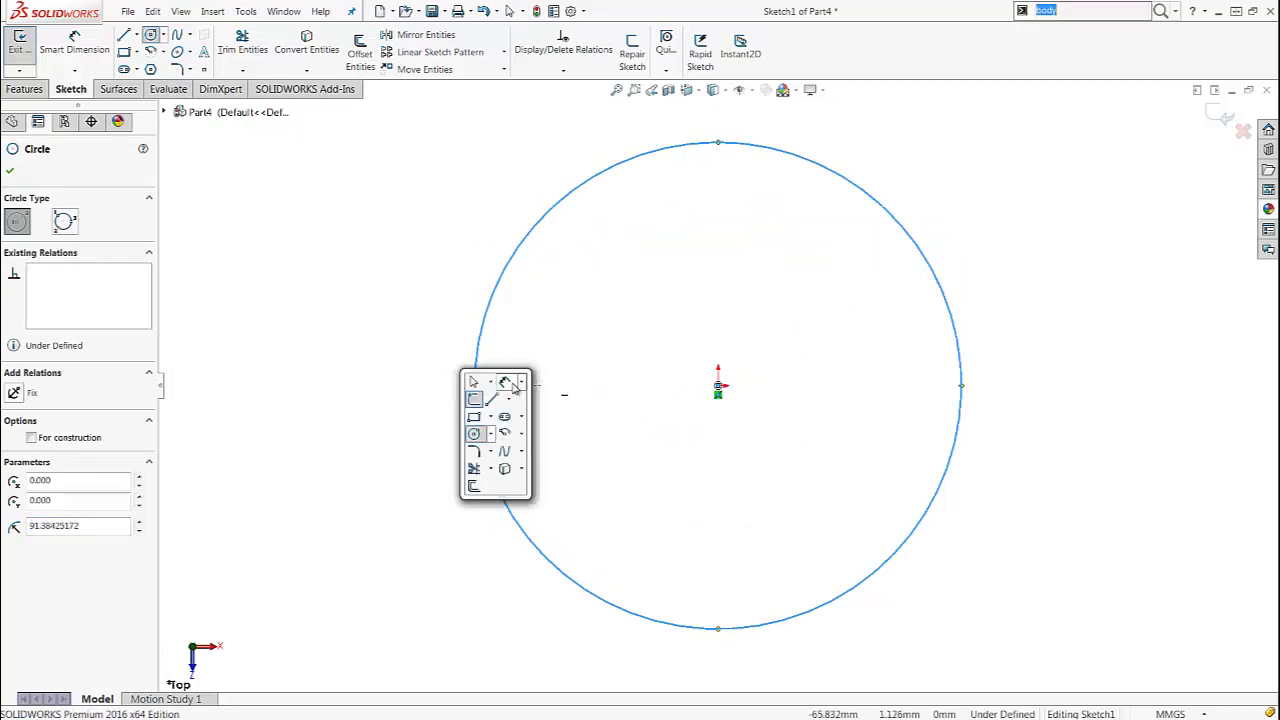
pyautogui.press('Escape')
pyautogui.click(530, 237)
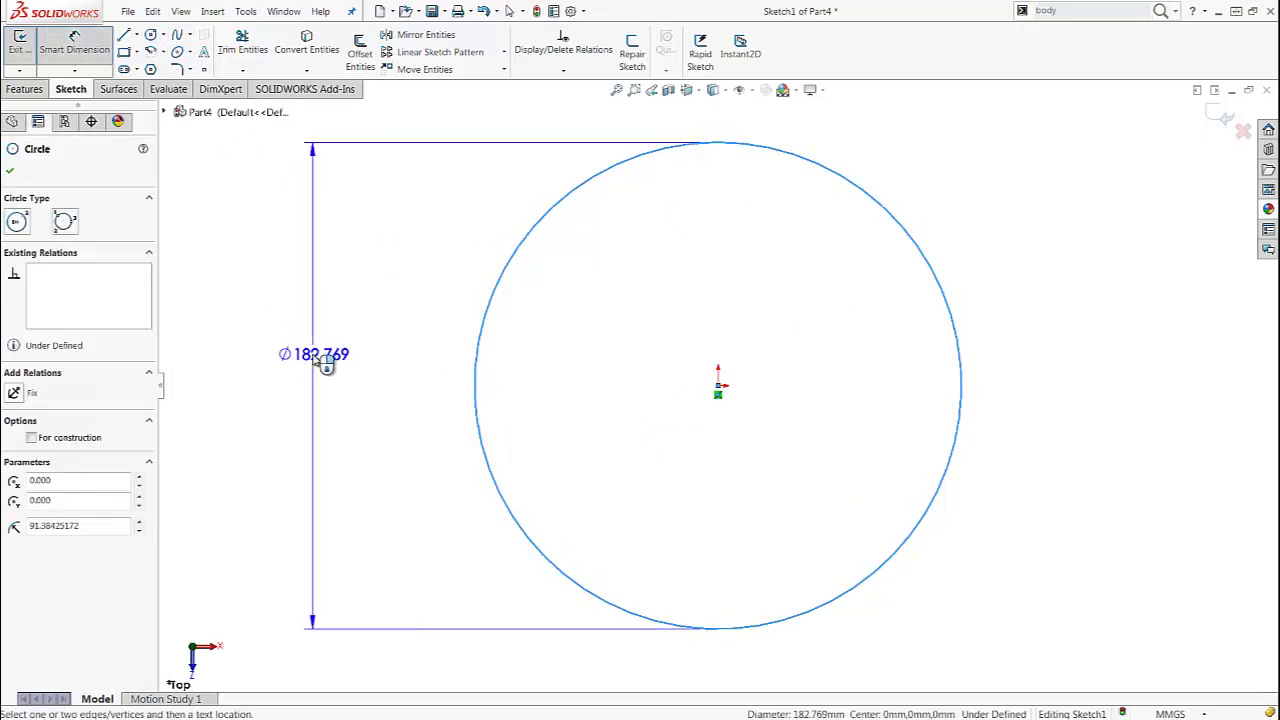
pyautogui.click(320, 362)
pyautogui.write('400')
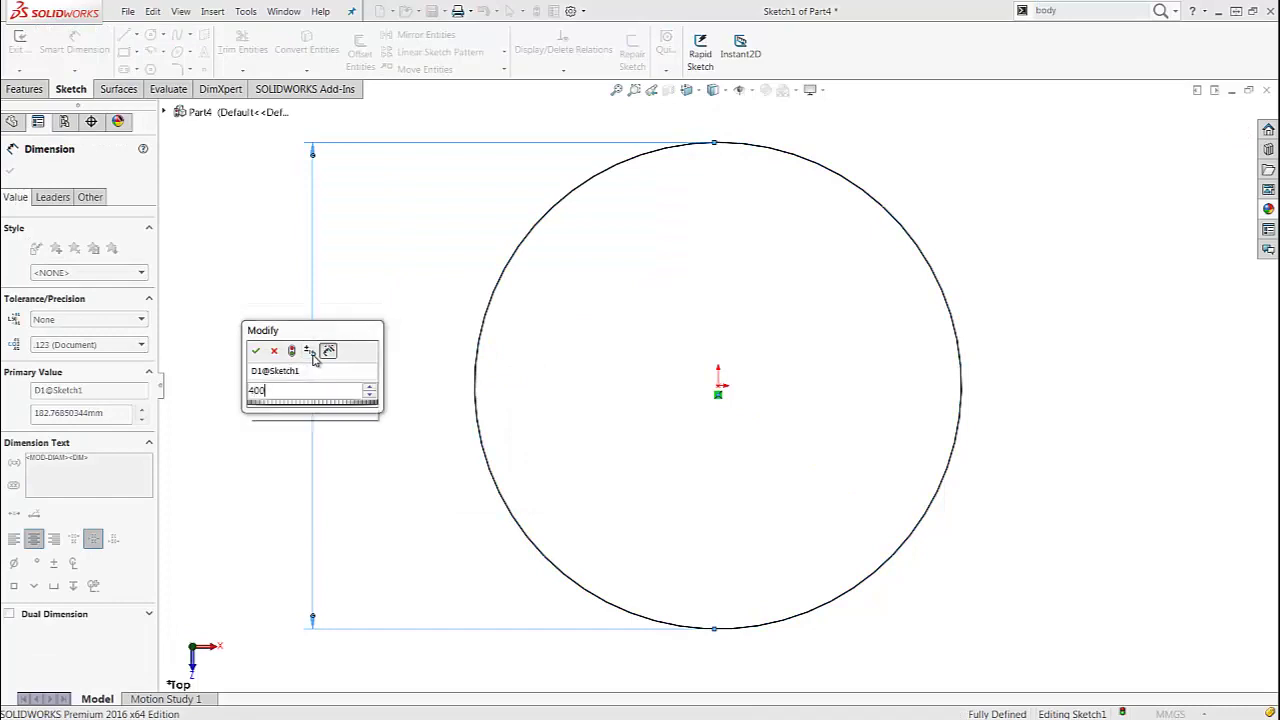
pyautogui.press('Return')
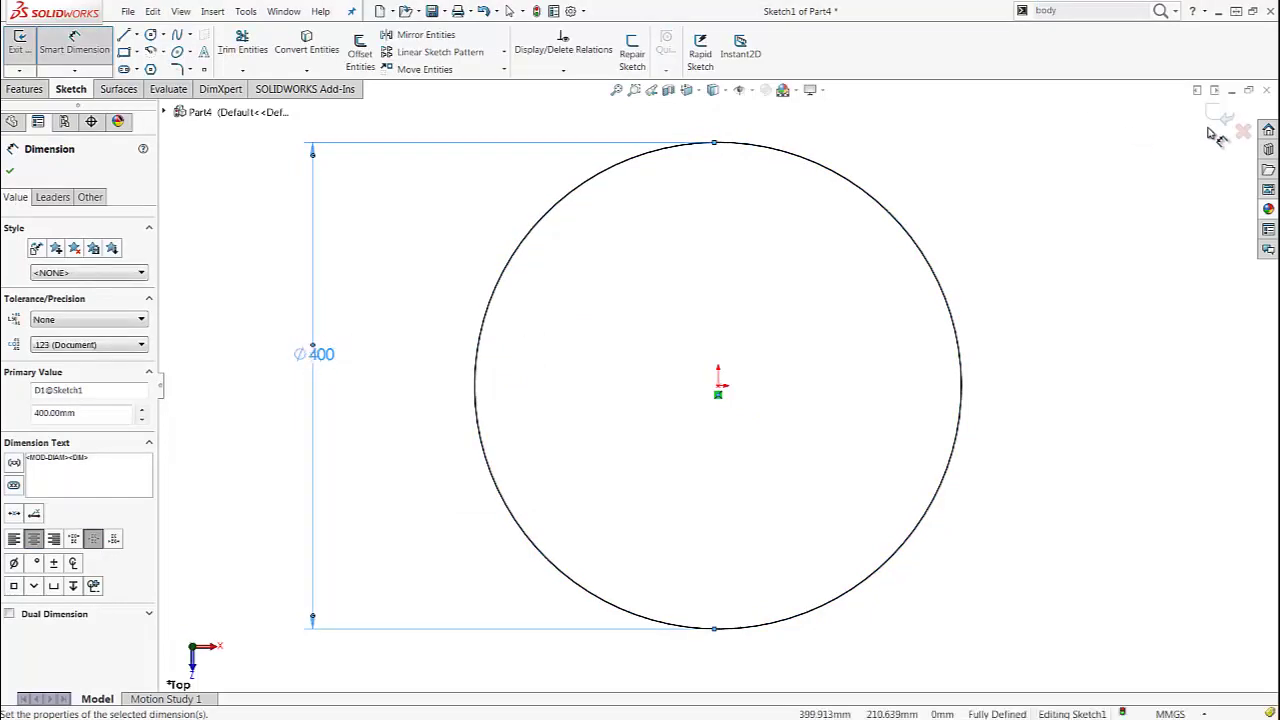
pyautogui.click(1222, 117)
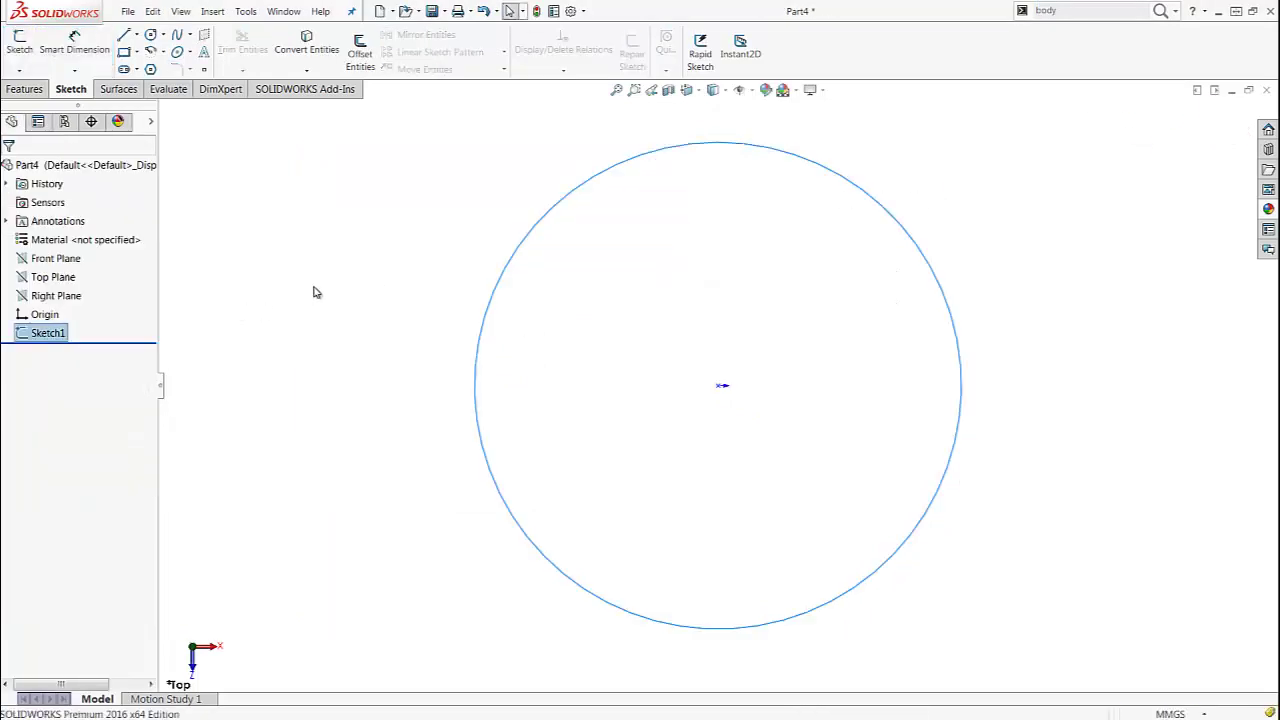
# Sketch a short vertical line on the Right Plane, normal view, from the circle's left end
pyautogui.click(60, 298)
pyautogui.click(88, 283)
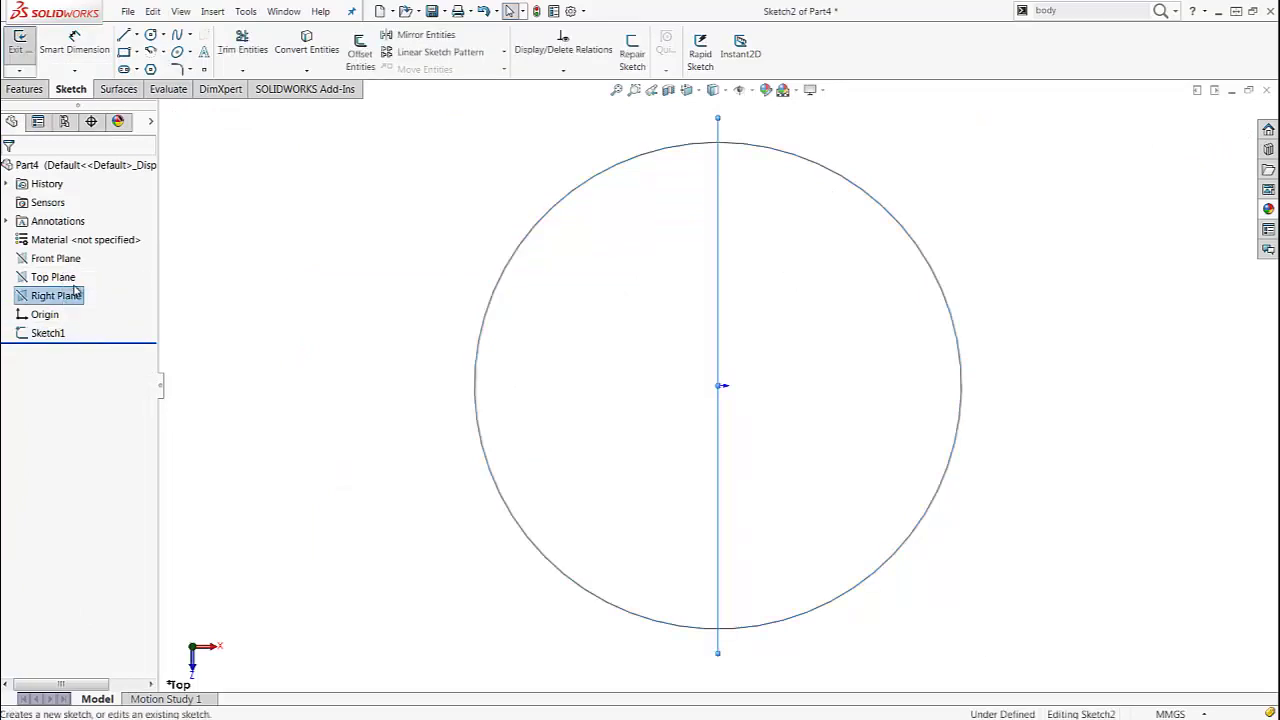
pyautogui.press('space')
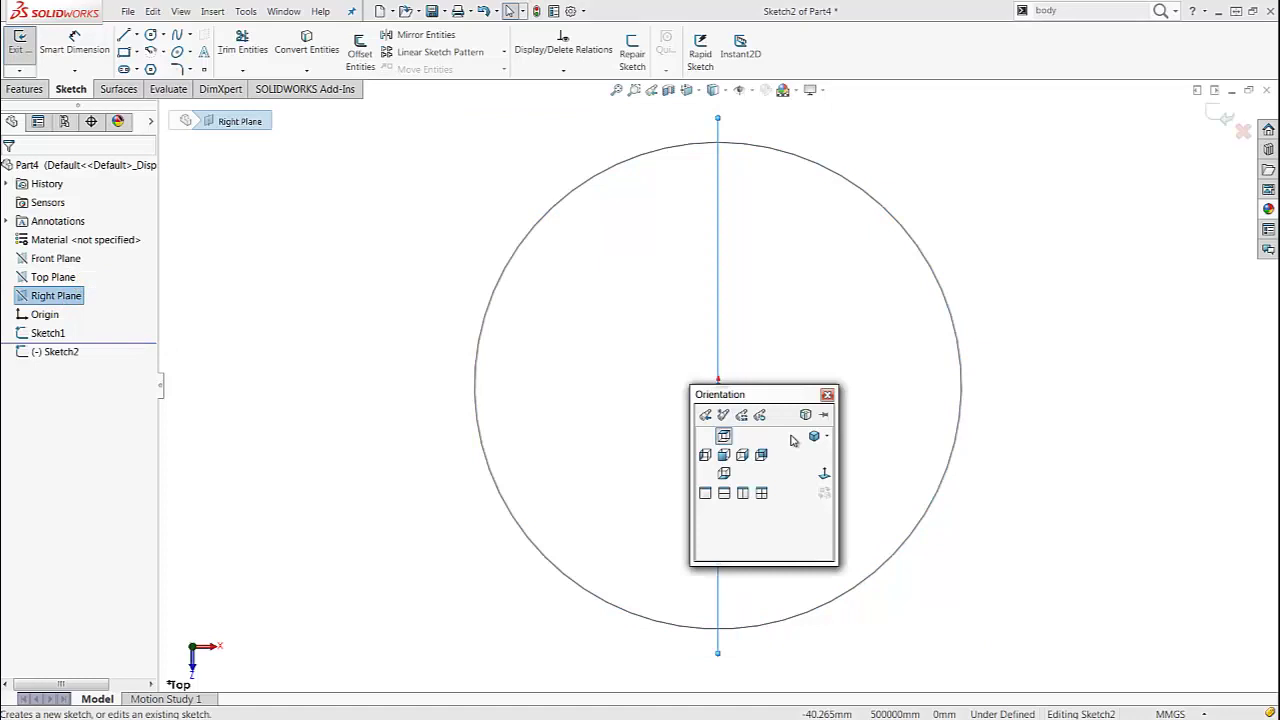
pyautogui.click(824, 473)
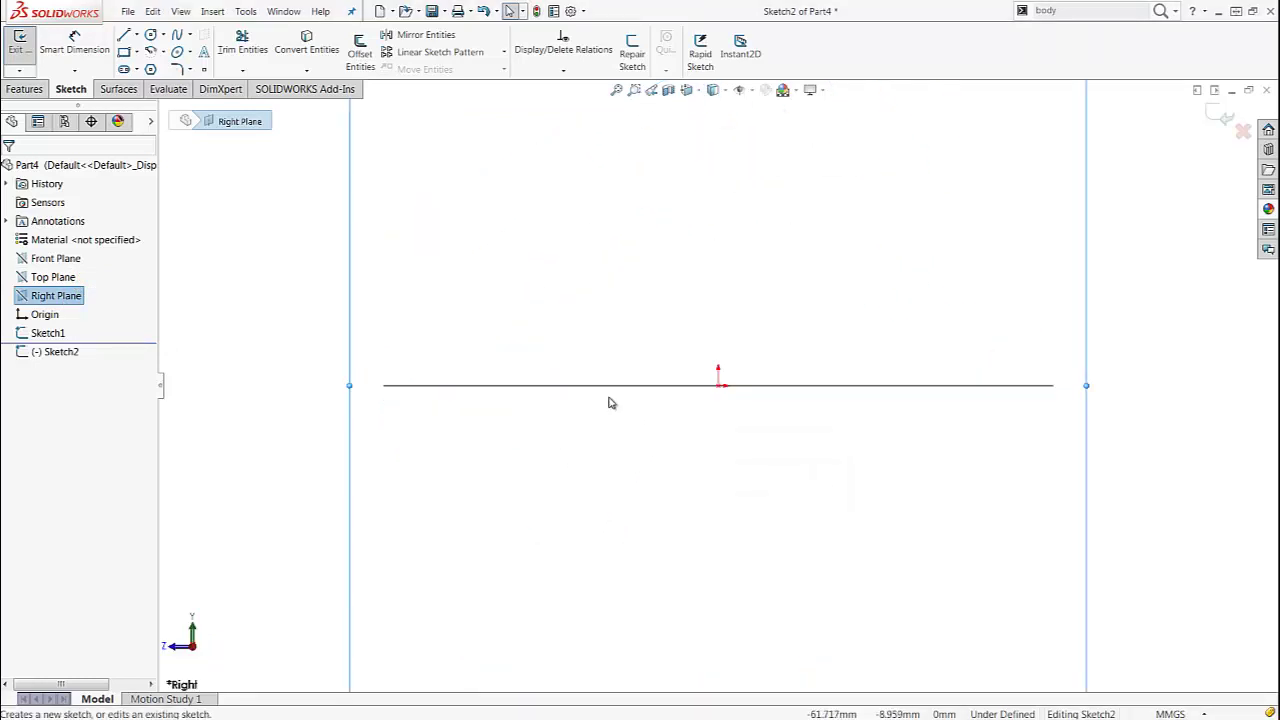
pyautogui.press('s')
pyautogui.click(640, 427)
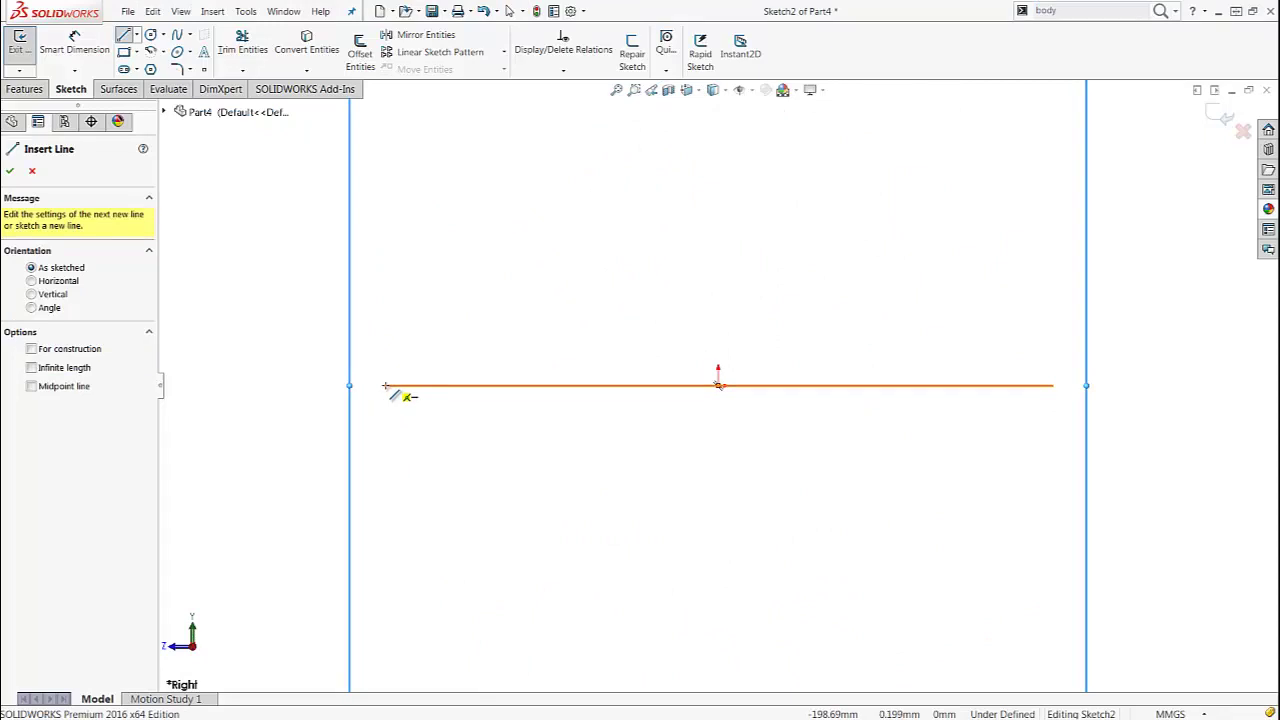
pyautogui.click(384, 385)
pyautogui.click(384, 363)
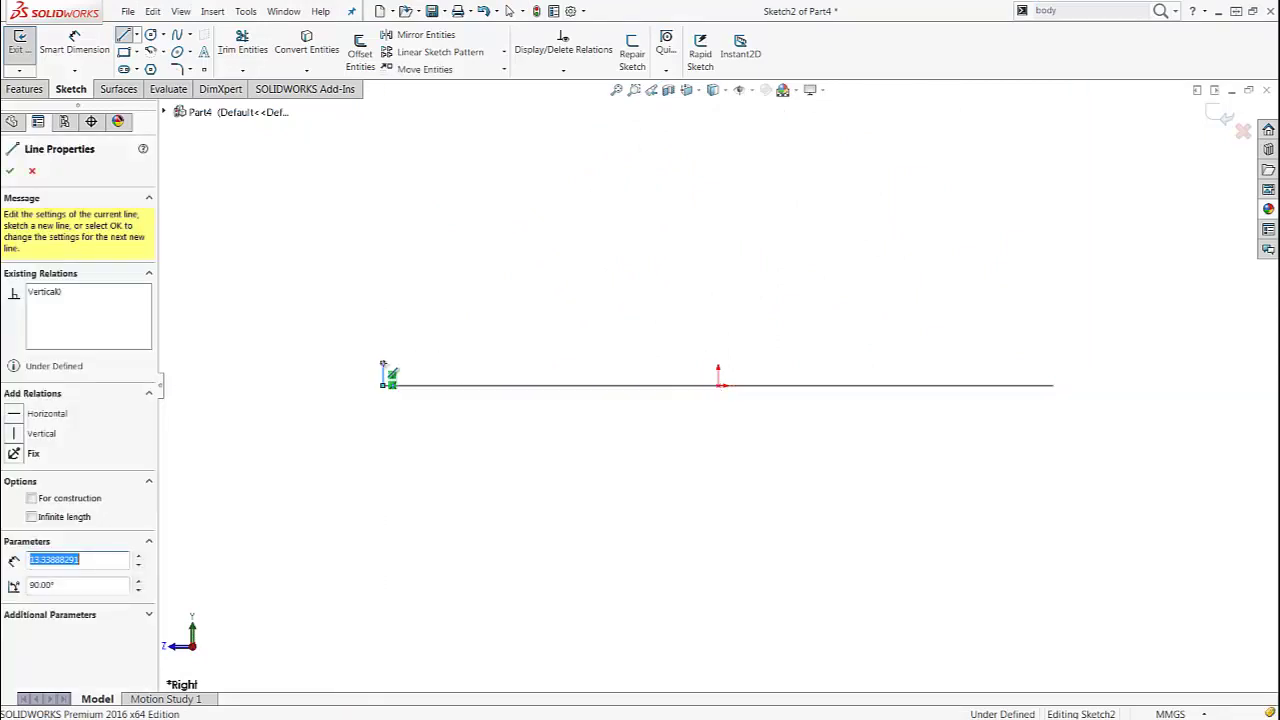
# Dimension the line to 20 mm, exit Sketch2, and orbit to see both sketches
pyautogui.press('s')
pyautogui.click(390, 374)
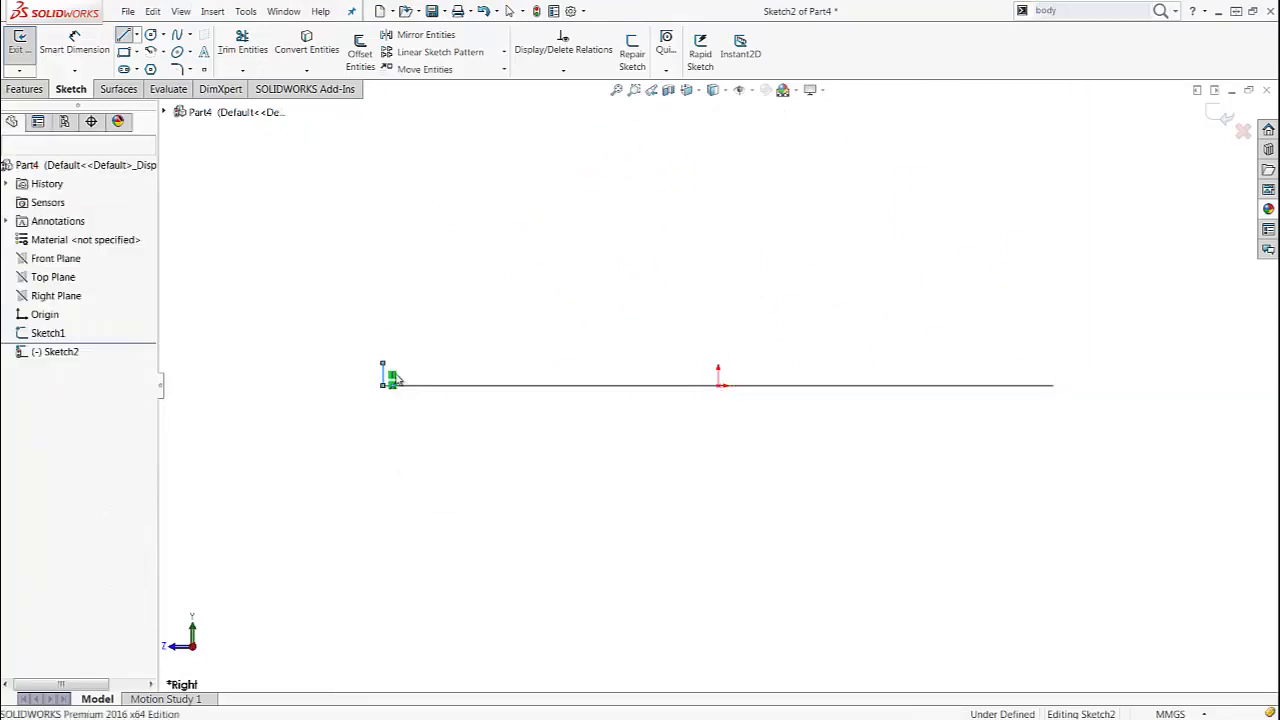
pyautogui.click(383, 373)
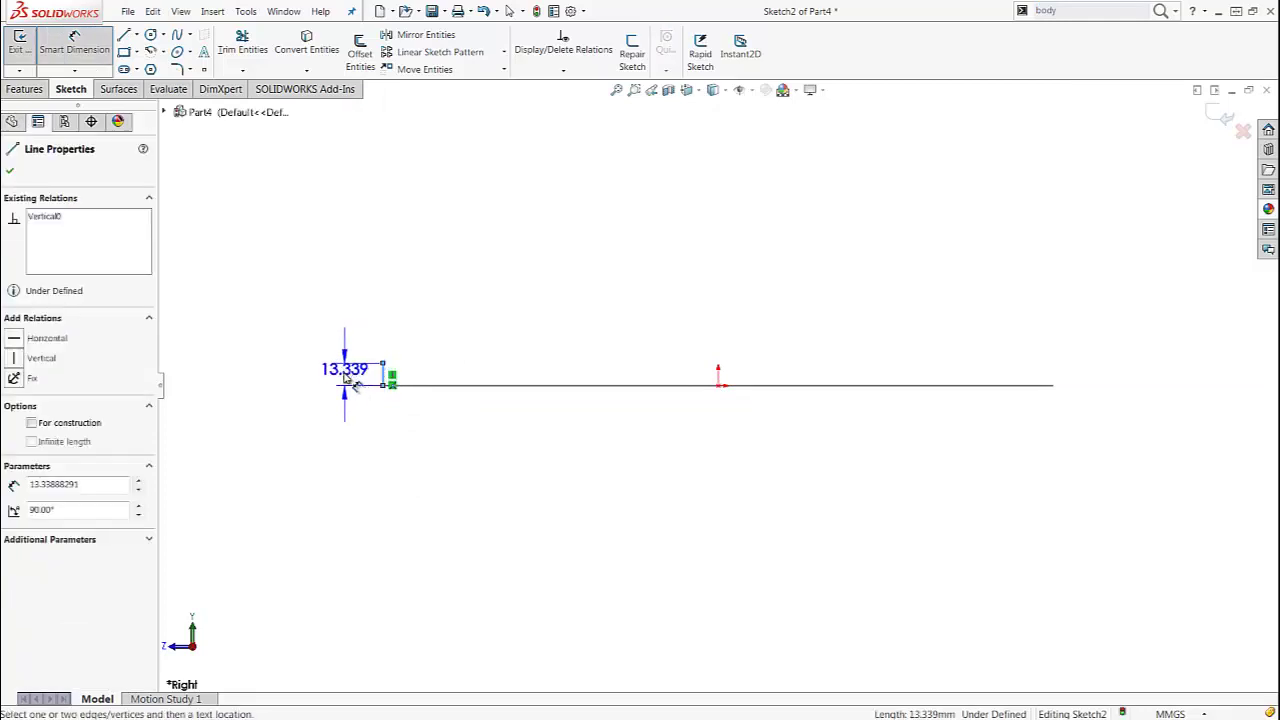
pyautogui.click(338, 384)
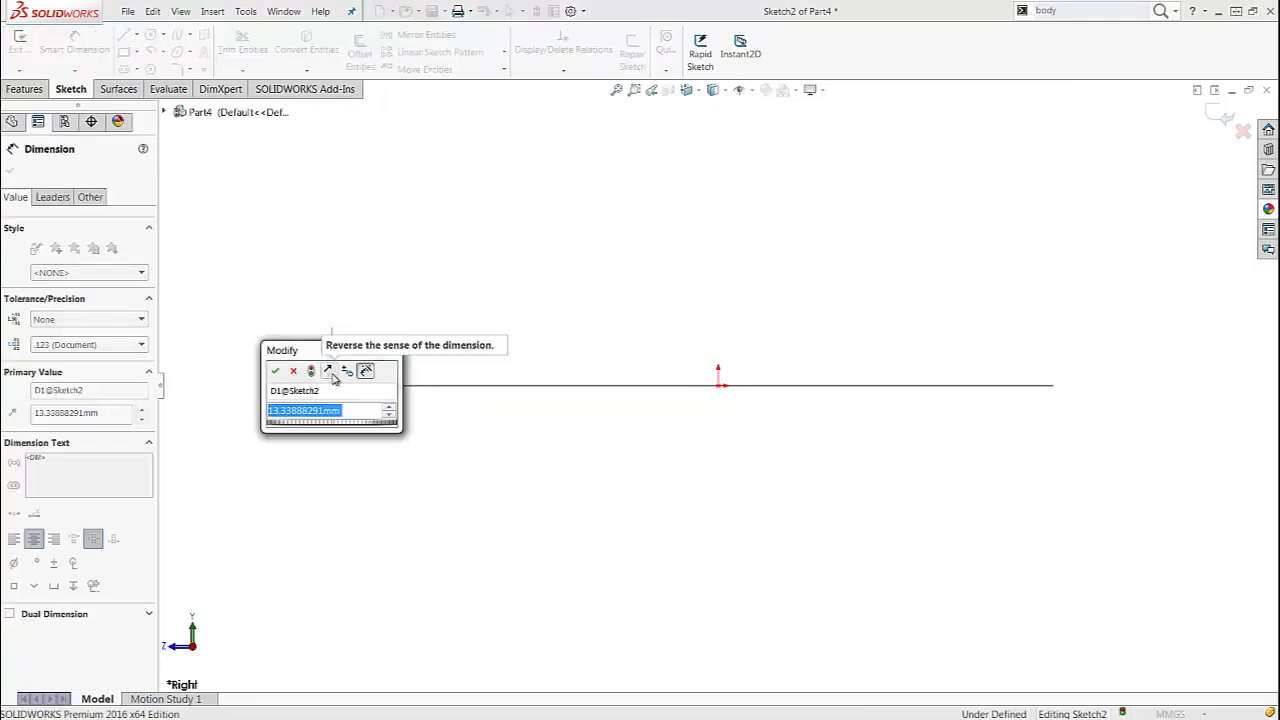
pyautogui.write('20')
pyautogui.press('Return')
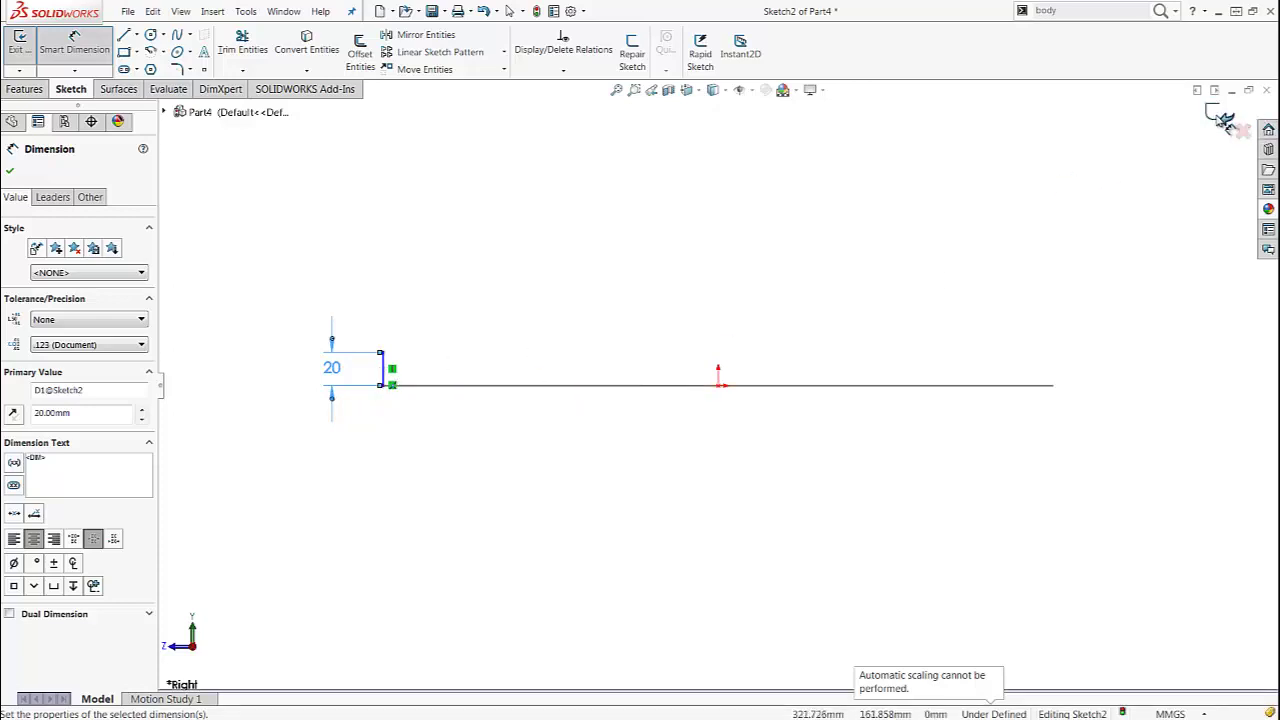
pyautogui.click(1221, 118)
pyautogui.moveTo(523, 266); pyautogui.dragTo(617, 369, button='middle')
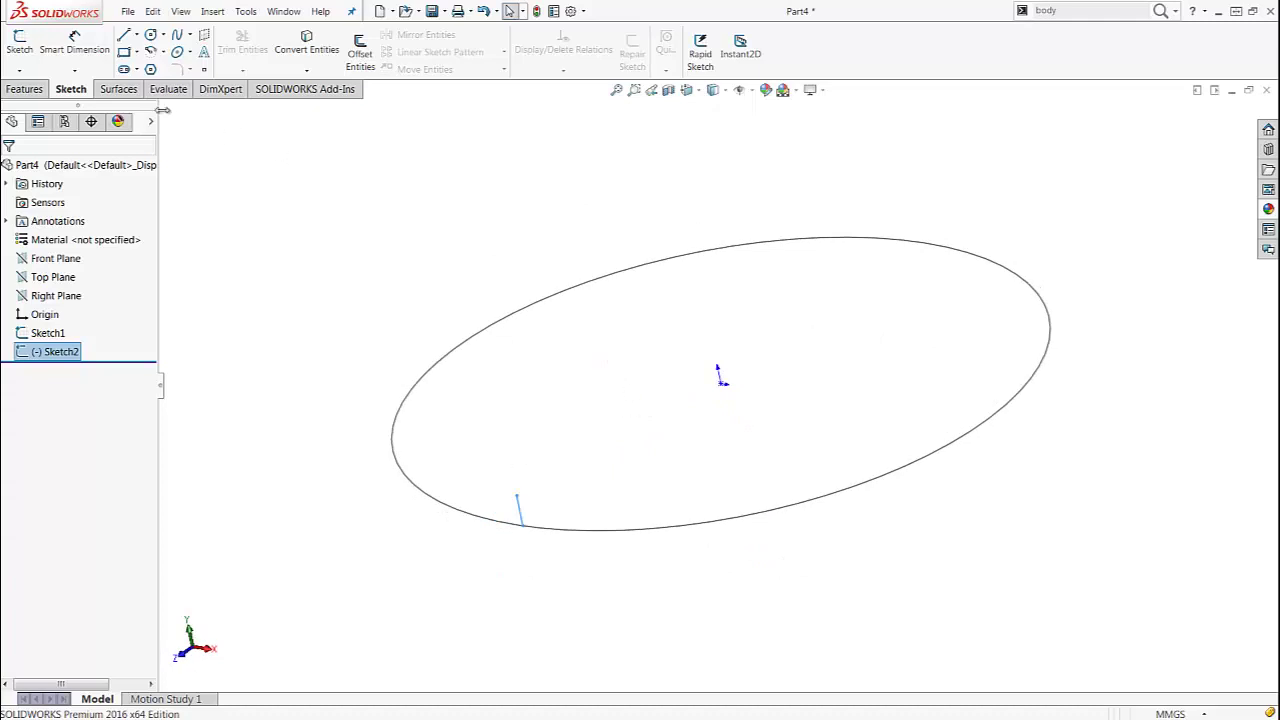
# Begin a swept surface using the line sketch as profile and the circle as path
pyautogui.click(118, 90)
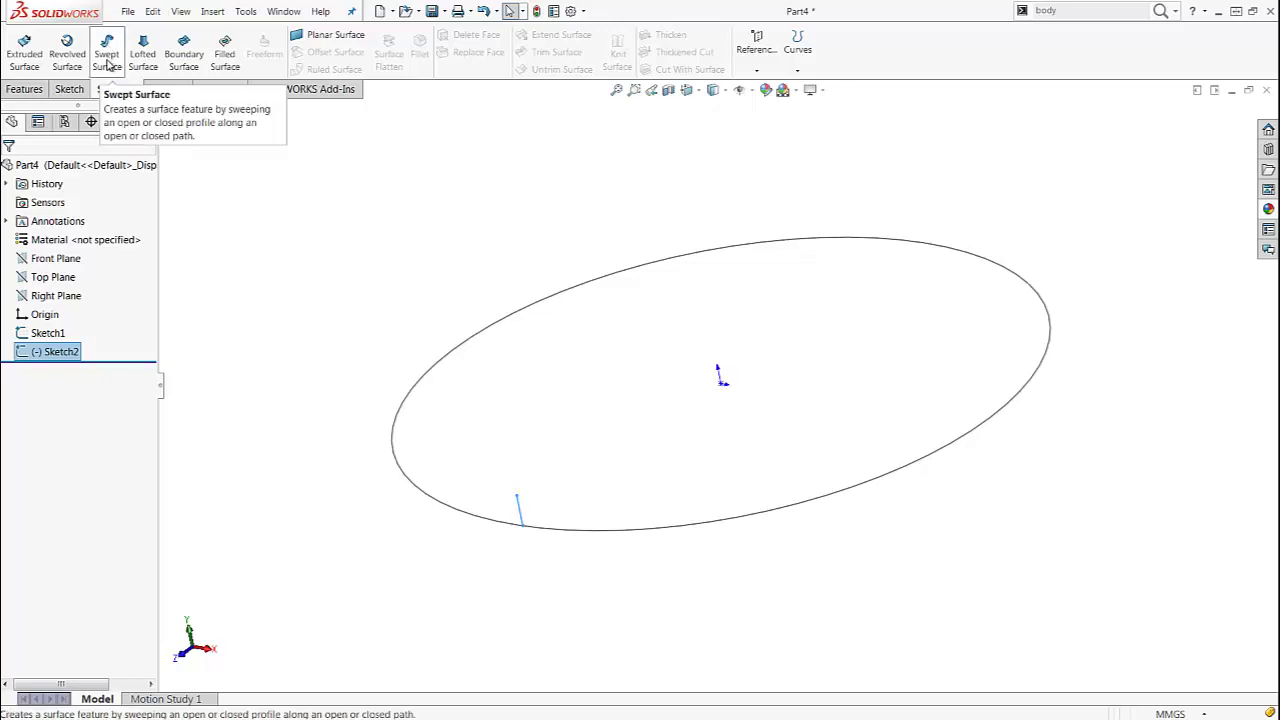
pyautogui.click(108, 55)
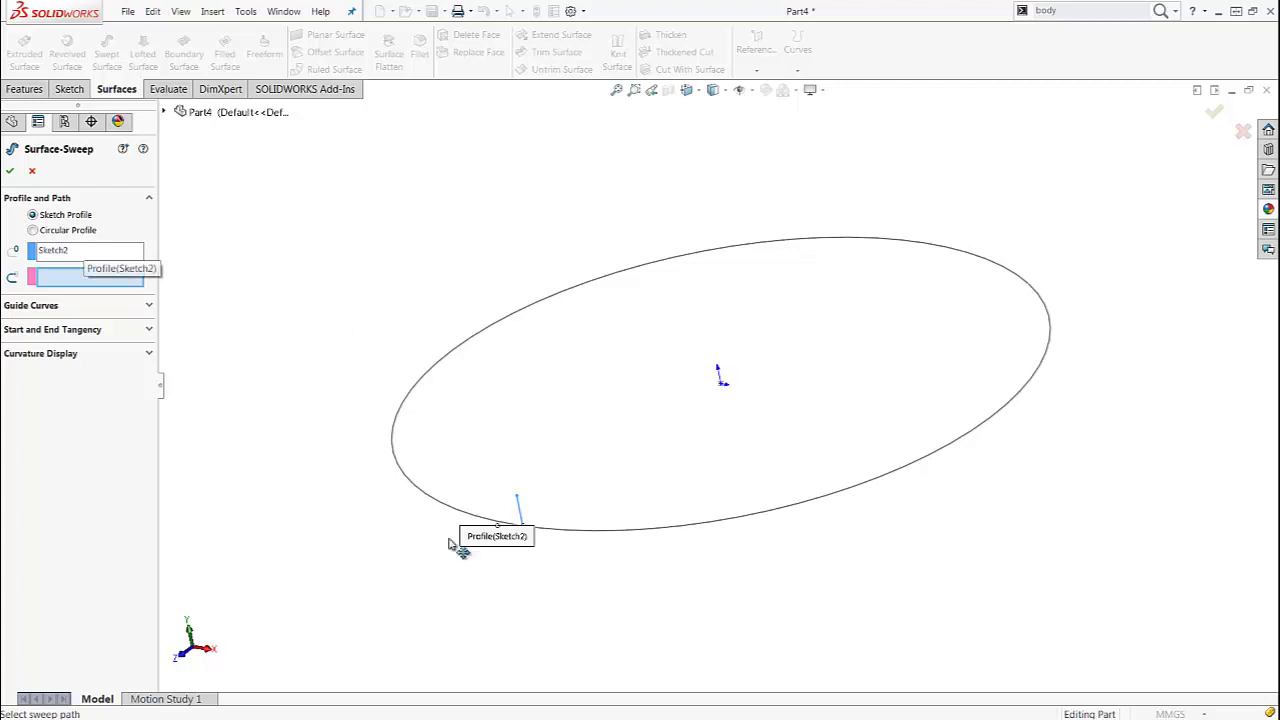
pyautogui.click(118, 281)
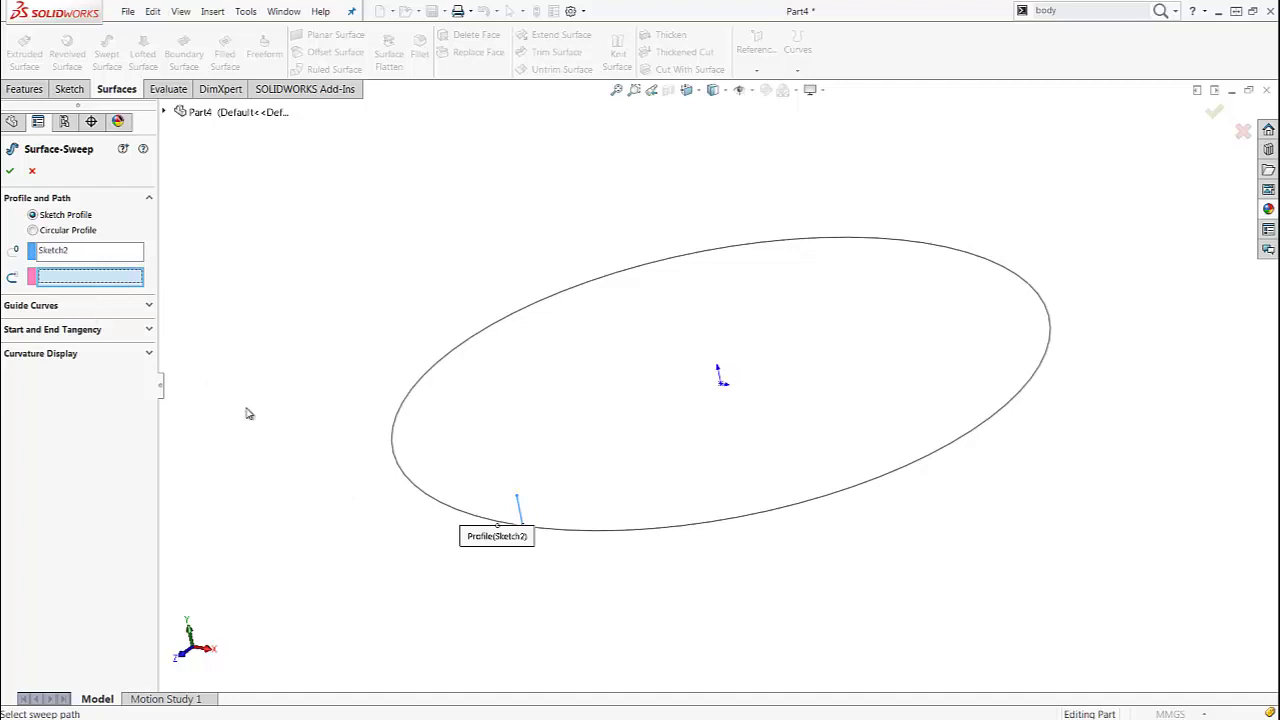
pyautogui.click(444, 508)
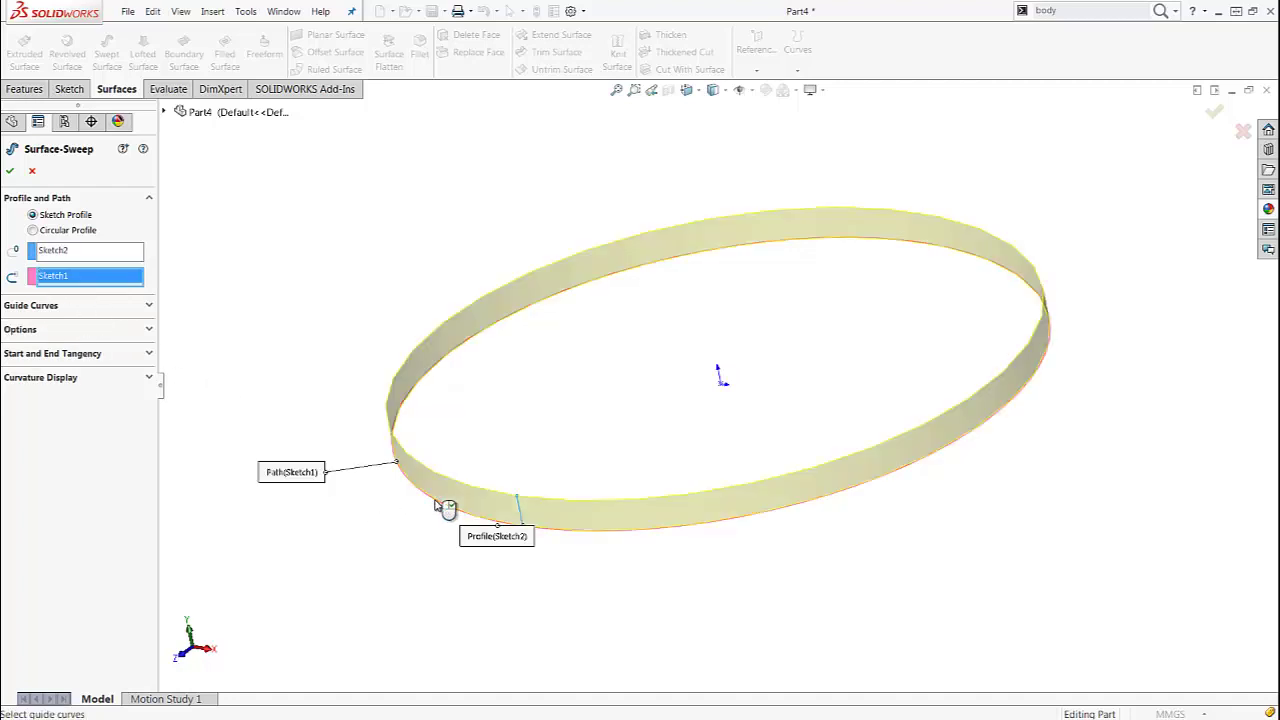
# Specify a profile twist of 100 revolutions and finish the surface sweep
pyautogui.click(148, 330)
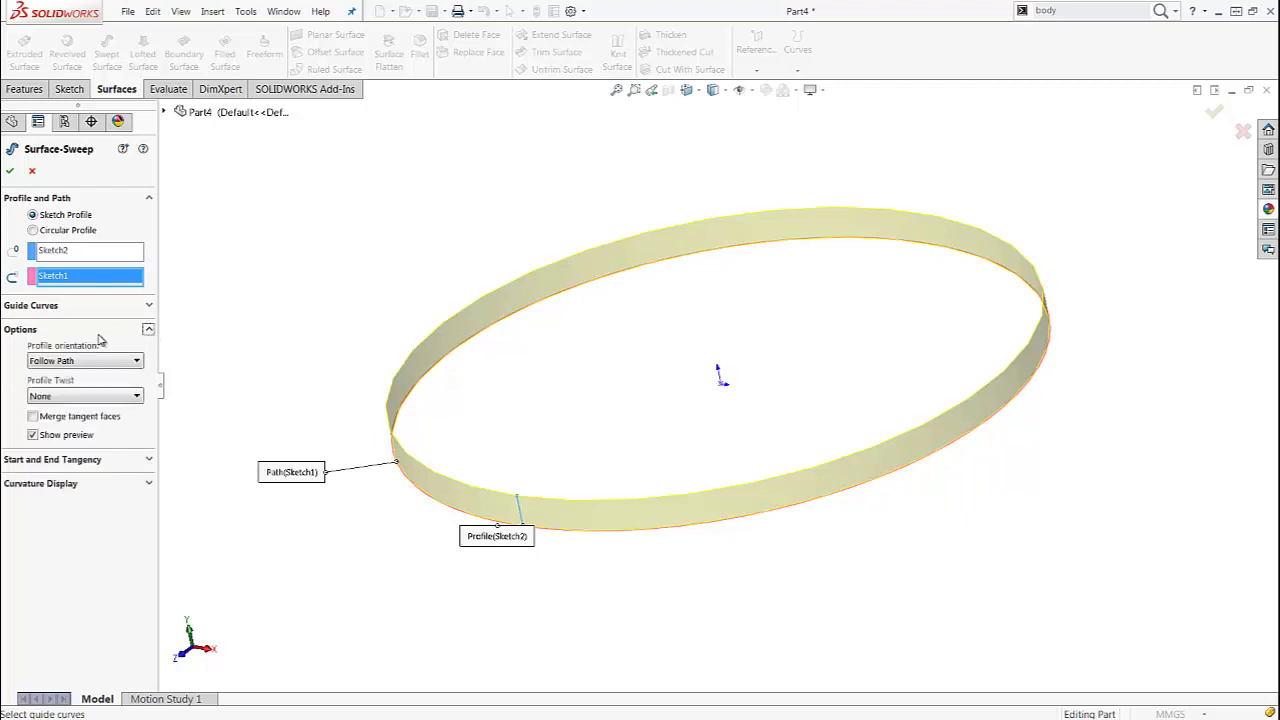
pyautogui.click(138, 397)
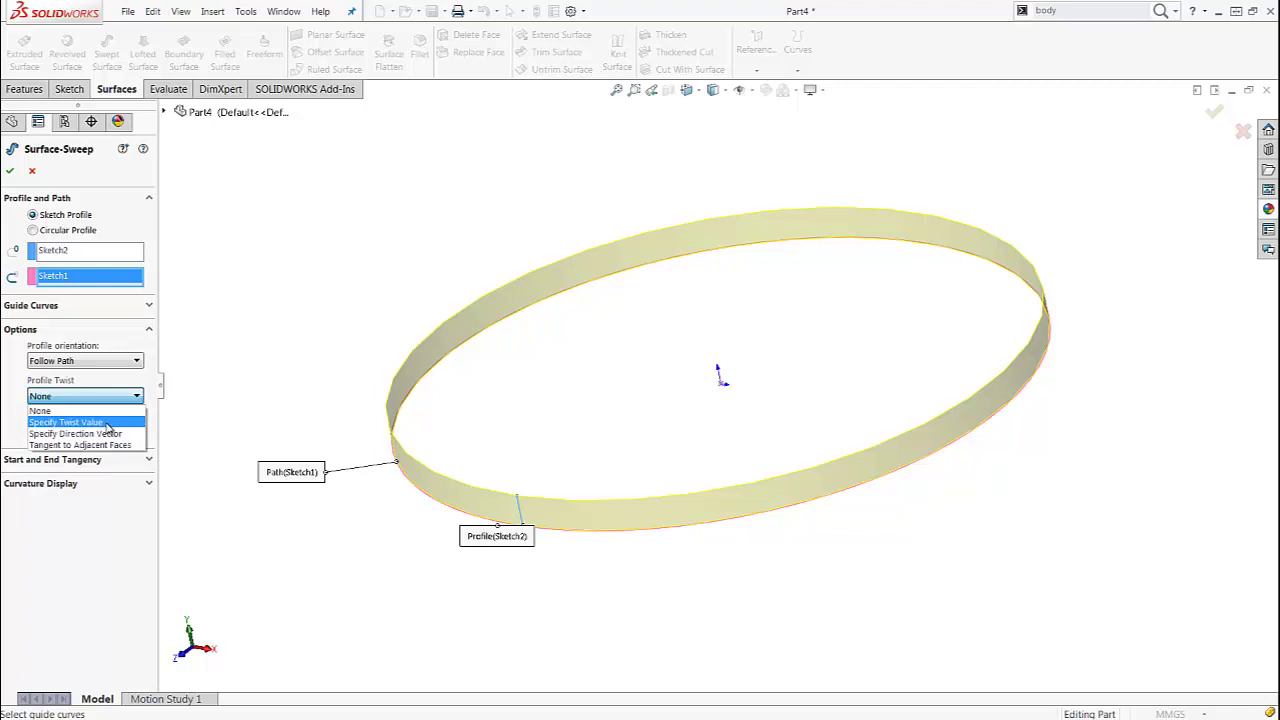
pyautogui.click(106, 423)
pyautogui.click(113, 407)
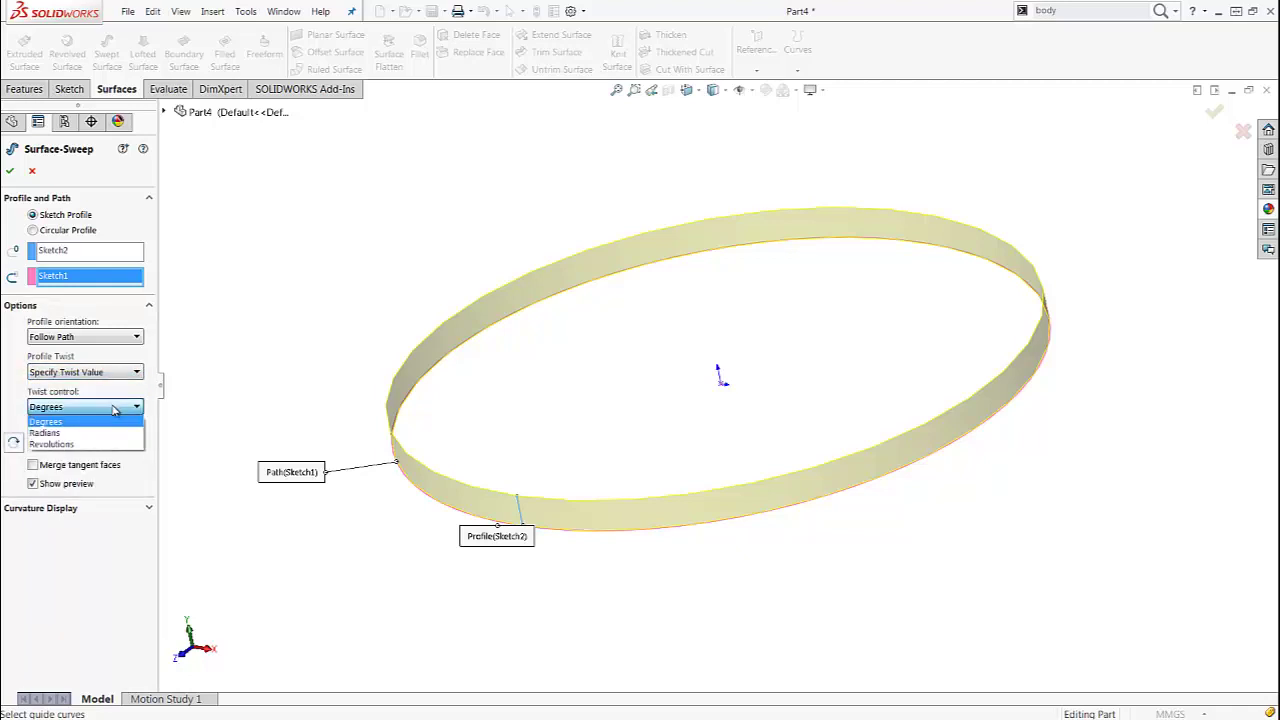
pyautogui.click(77, 446)
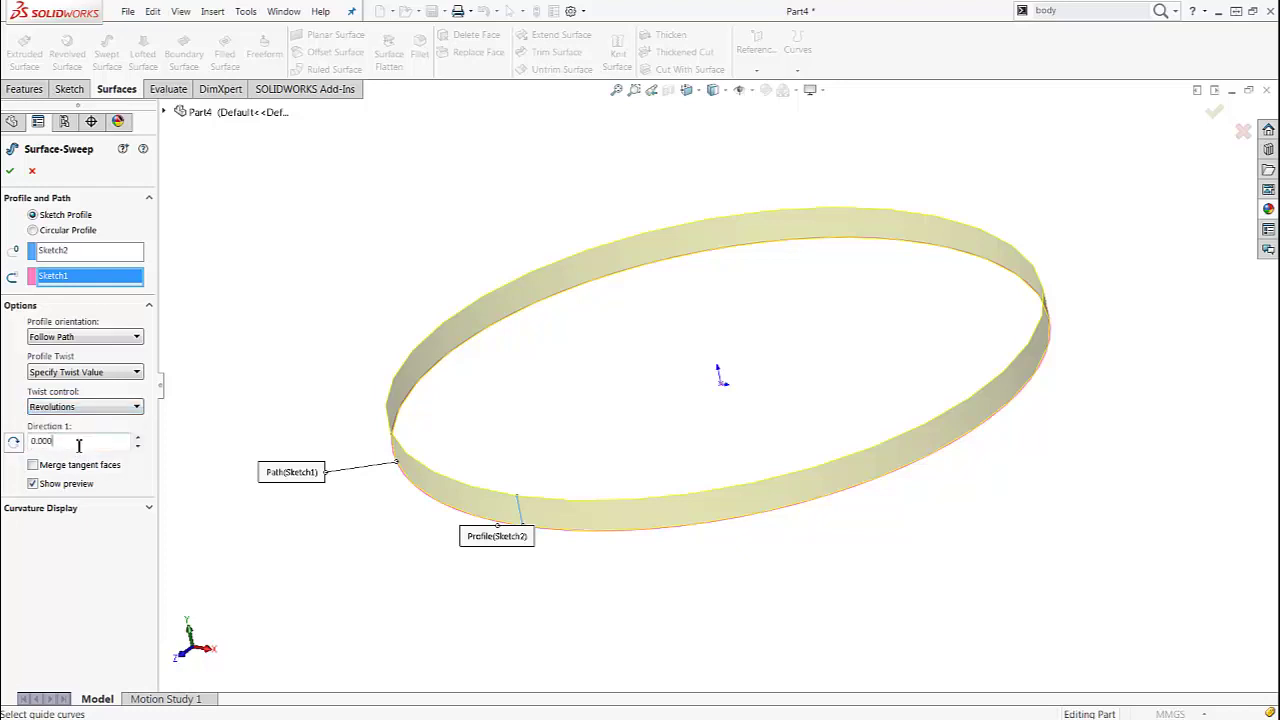
pyautogui.click(79, 445)
pyautogui.write('100')
pyautogui.click(8, 171)
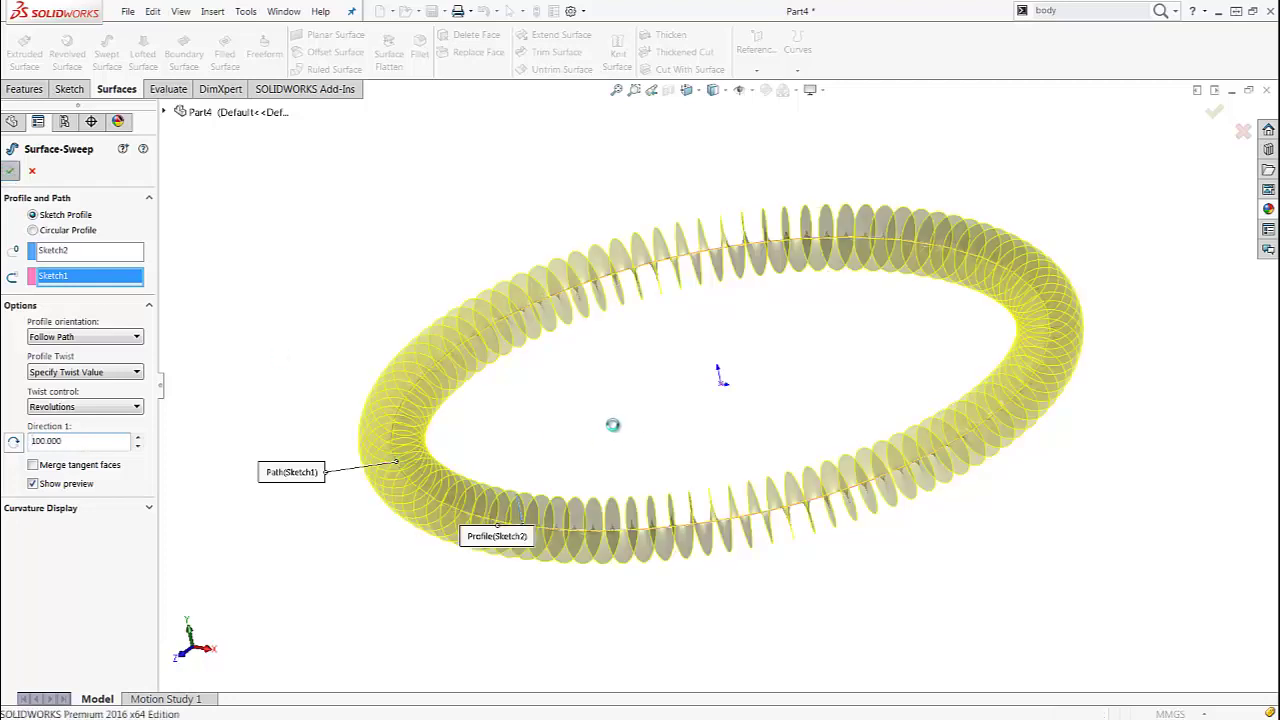
# Orbit and zoom in on Surface-Sweep1's twisted band, select it, then zoom back out
pyautogui.moveTo(578, 425)
pyautogui.mouseDown(button='middle')
pyautogui.moveTo(666, 457)
pyautogui.moveTo(670, 478)
pyautogui.moveTo(620, 466)
pyautogui.moveTo(594, 434)
pyautogui.moveTo(586, 451)
pyautogui.mouseUp(button='middle')
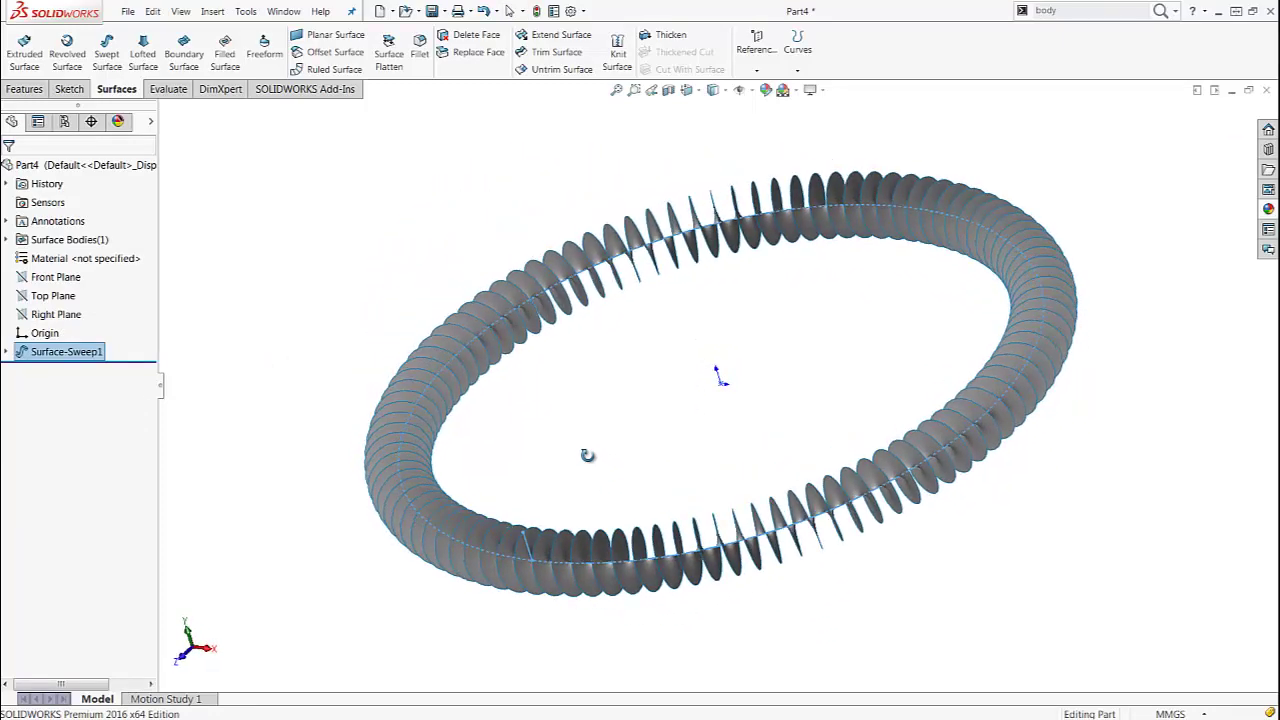
pyautogui.scroll(-3, 526, 537)
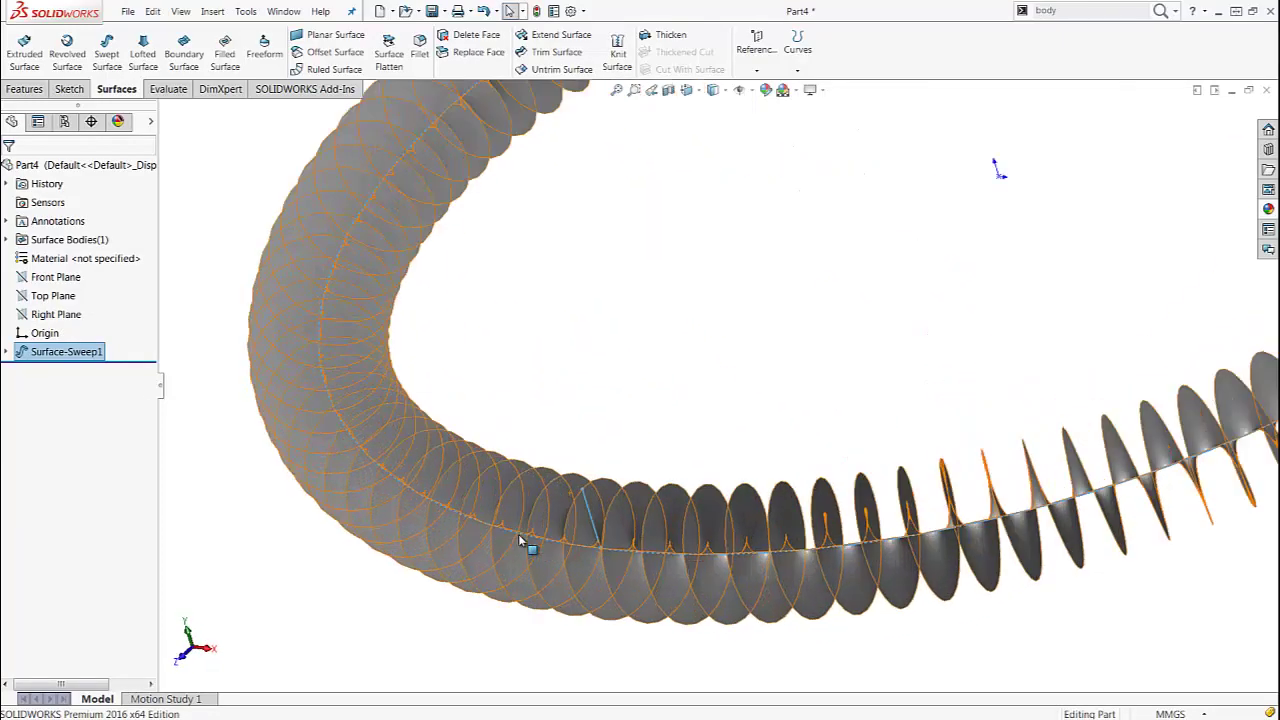
pyautogui.scroll(-2, 545, 502)
pyautogui.click(528, 443)
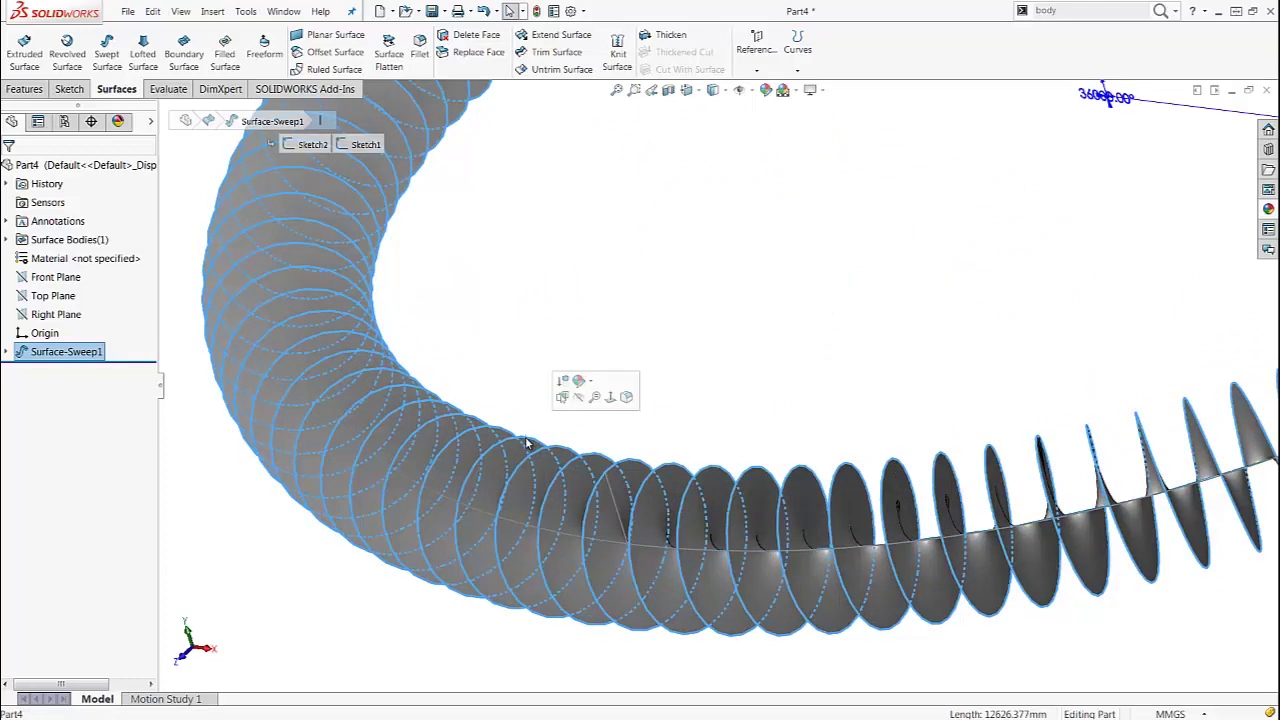
pyautogui.scroll(2, 518, 384)
pyautogui.scroll(2, 540, 370)
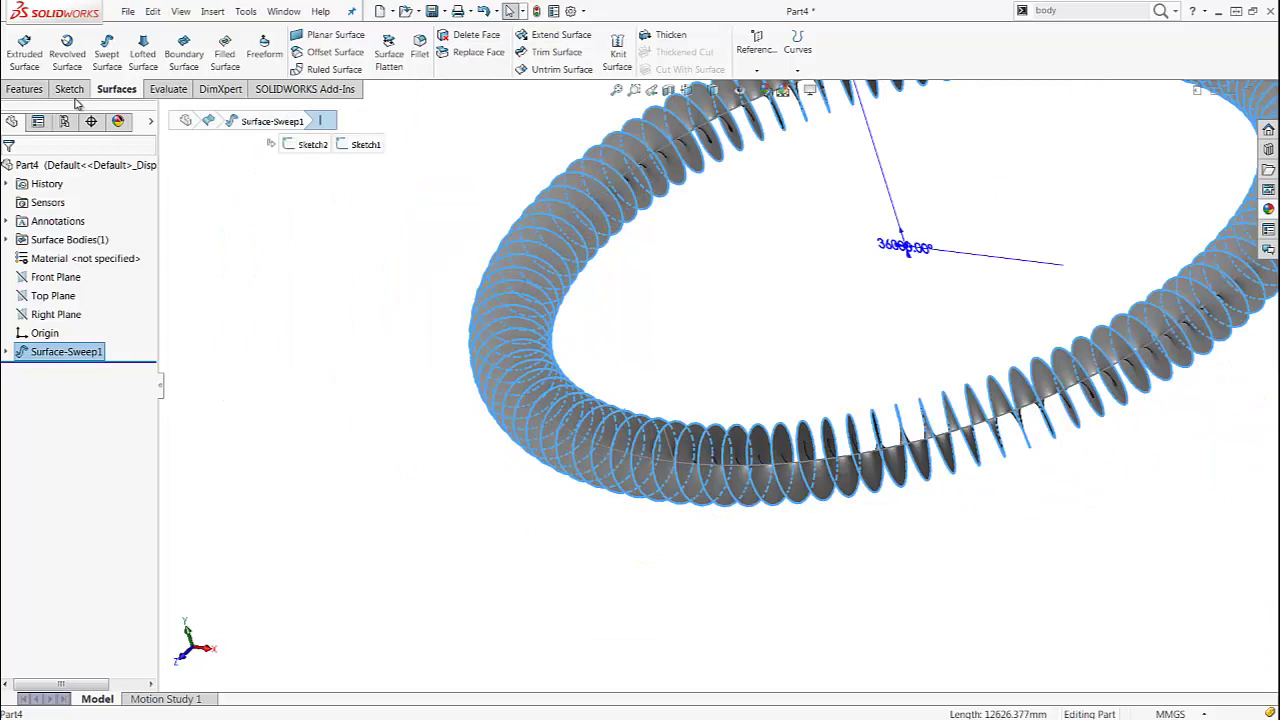
# Start a Swept Boss/Base with a 2 mm diameter circular profile
pyautogui.click(26, 90)
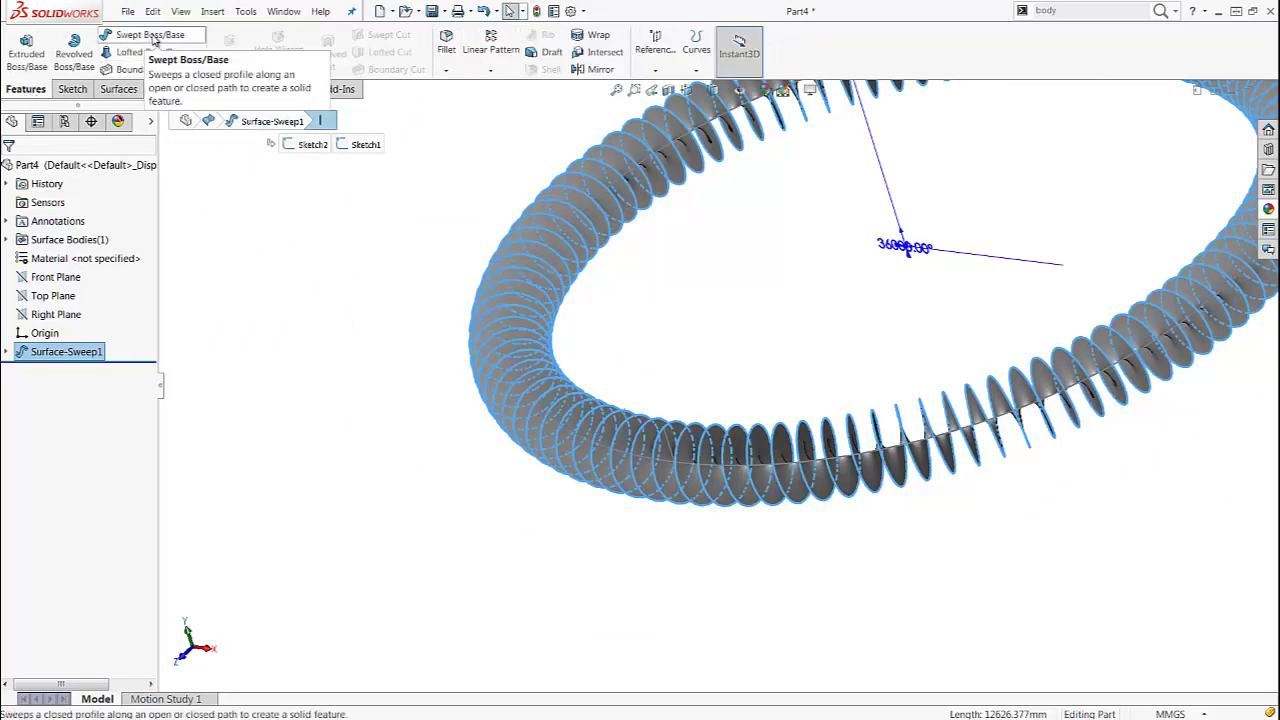
pyautogui.click(150, 35)
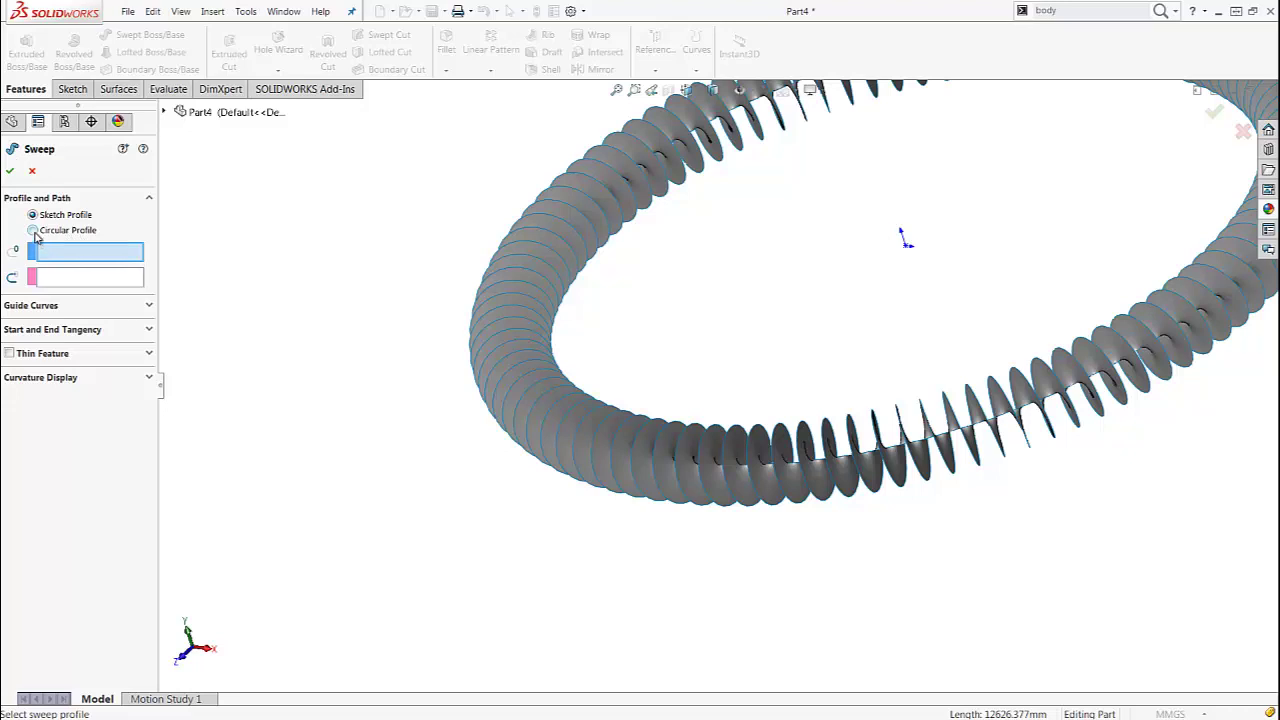
pyautogui.click(33, 231)
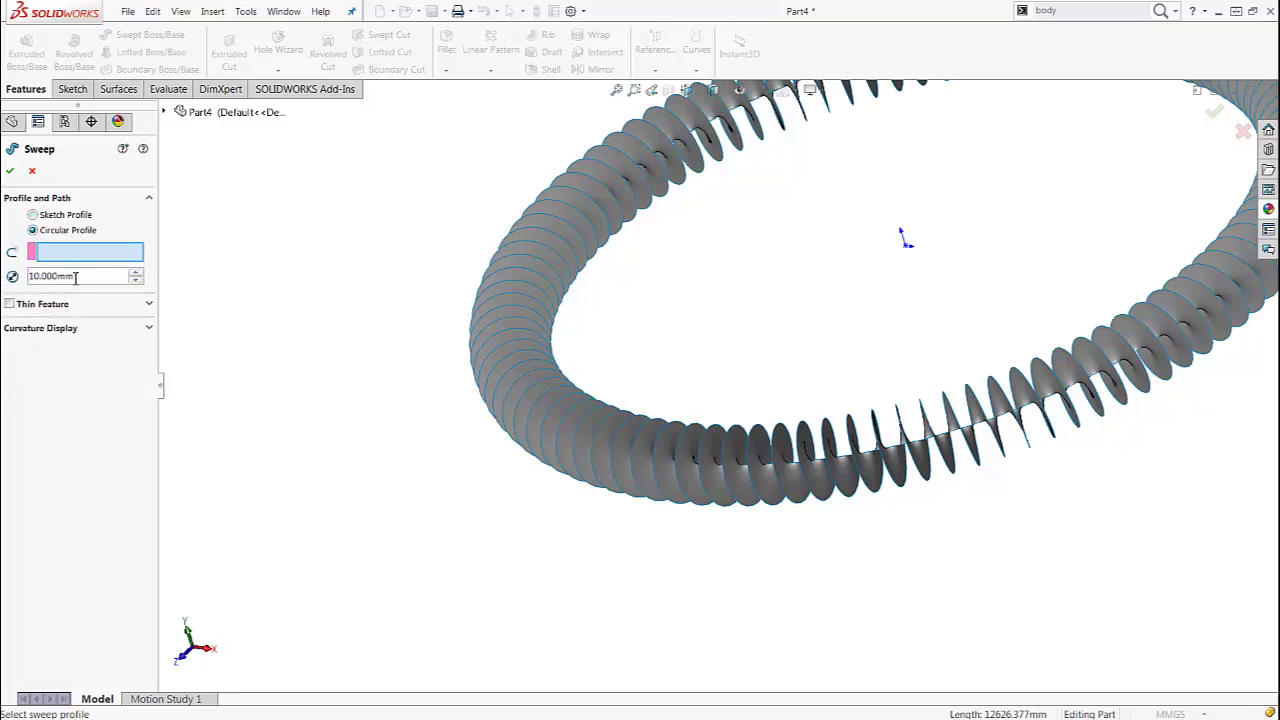
pyautogui.doubleClick(75, 277)
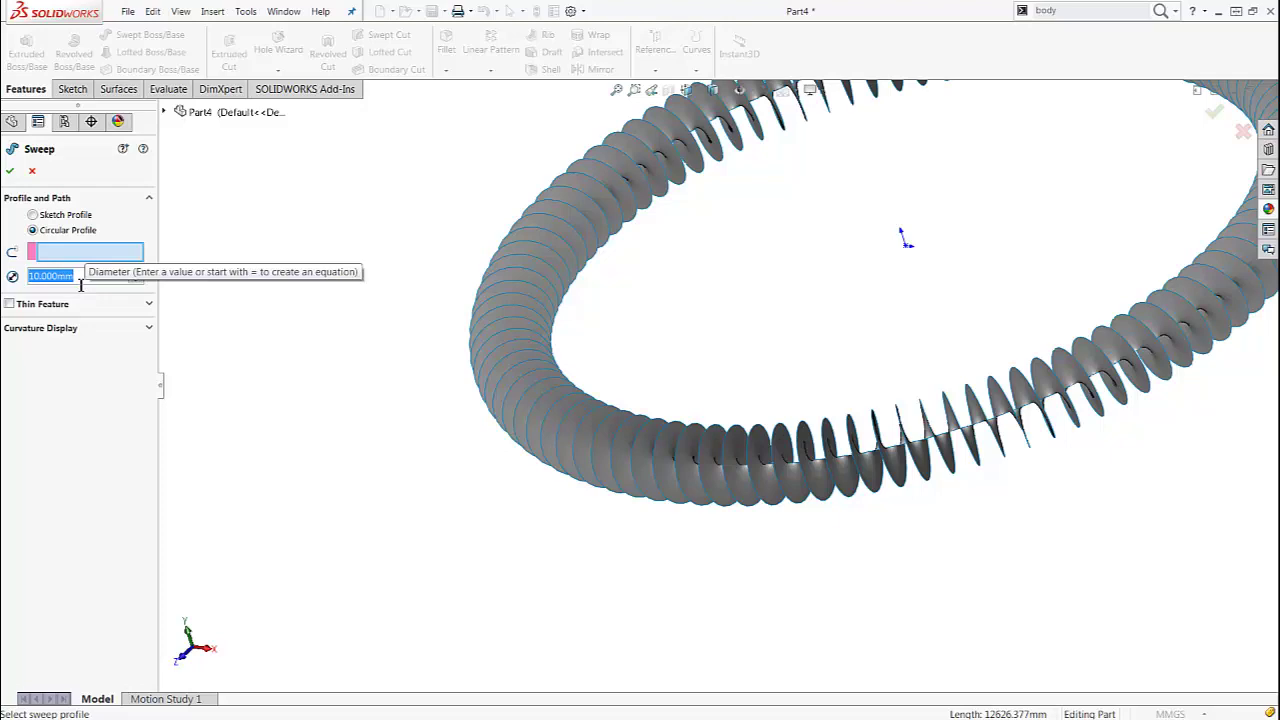
pyautogui.write('2')
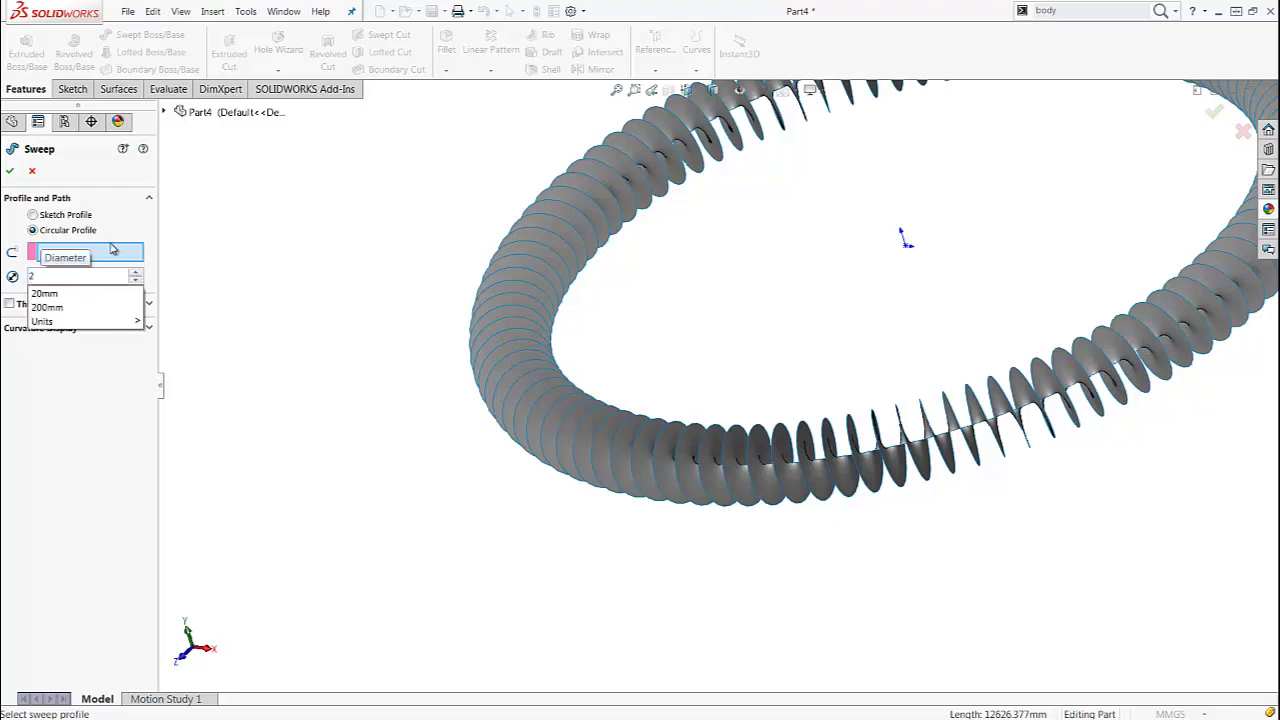
pyautogui.press('Return')
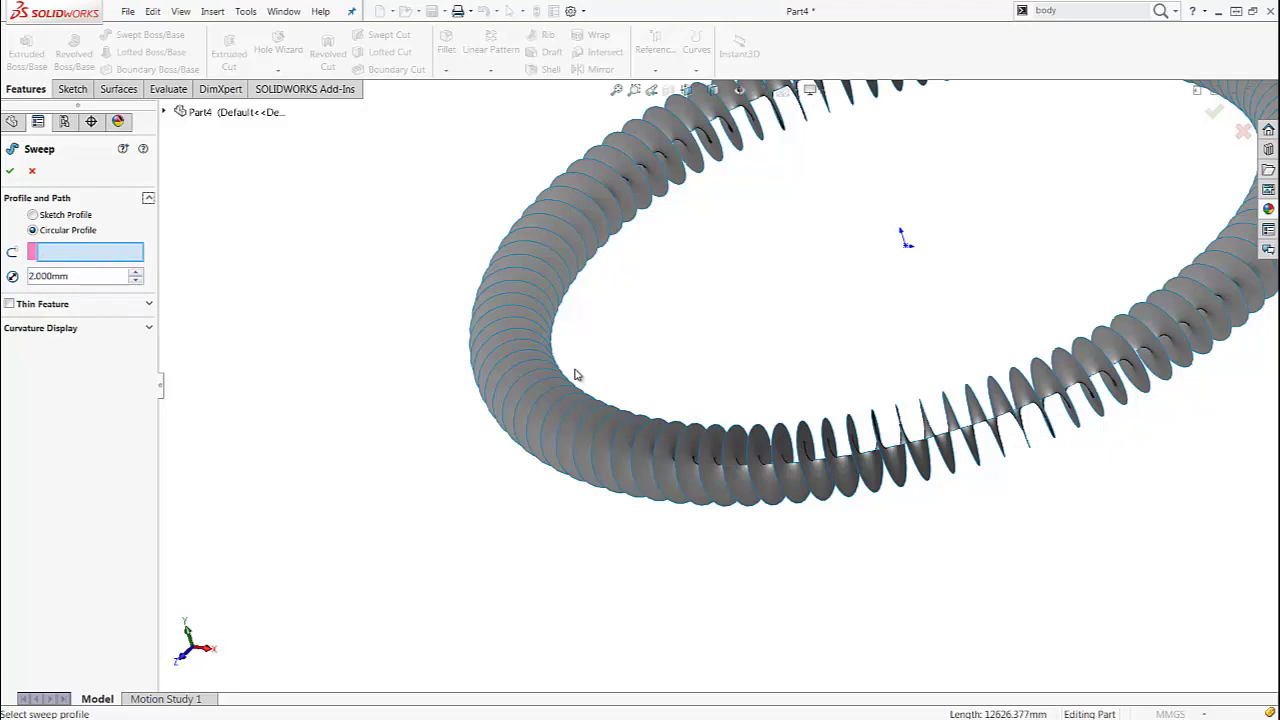
# Use the twisted surface's edge as the sweep path, finish Sweep1, and inspect the coil
pyautogui.scroll(-3, 575, 375)
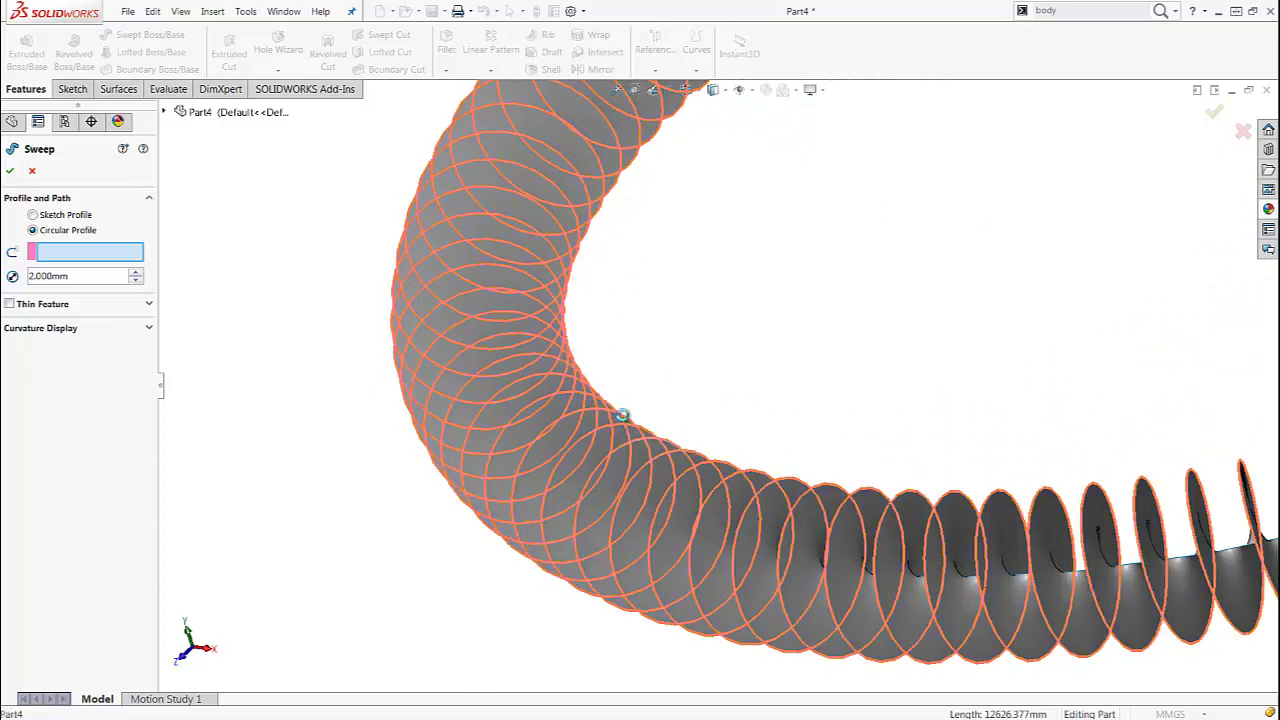
pyautogui.click(621, 414)
pyautogui.moveTo(720, 376); pyautogui.dragTo(730, 470, button='middle')
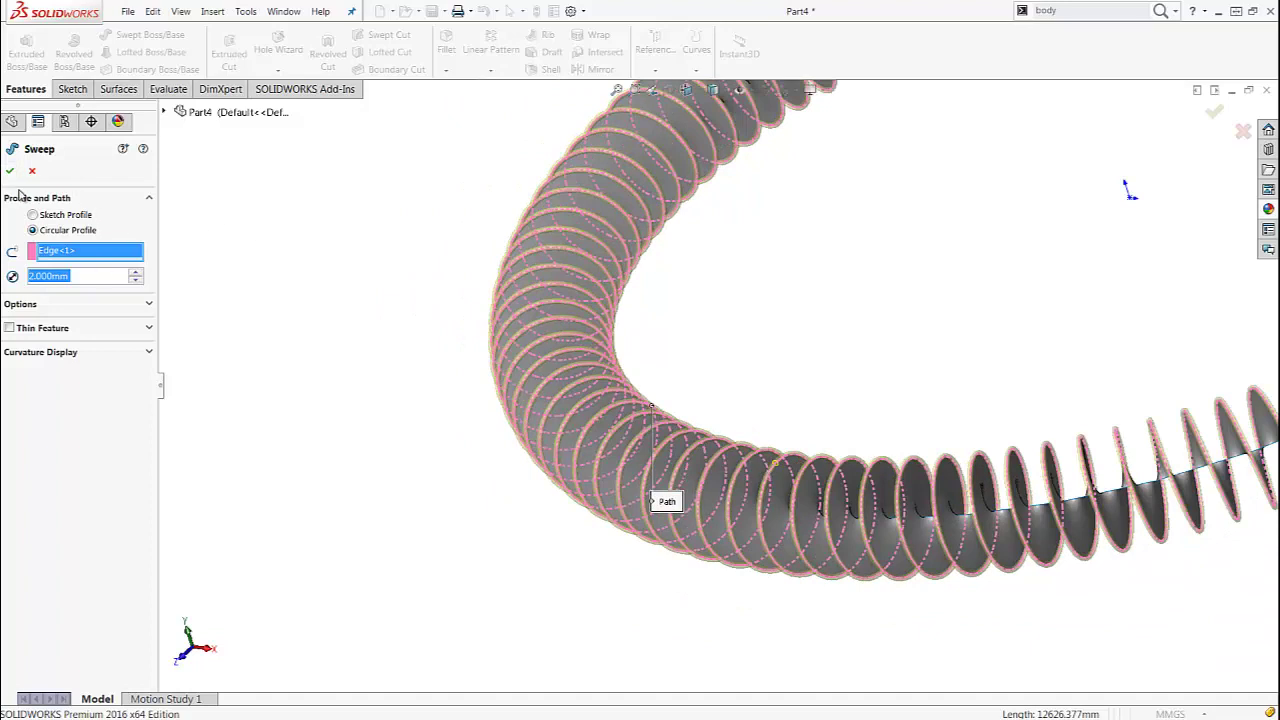
pyautogui.click(11, 173)
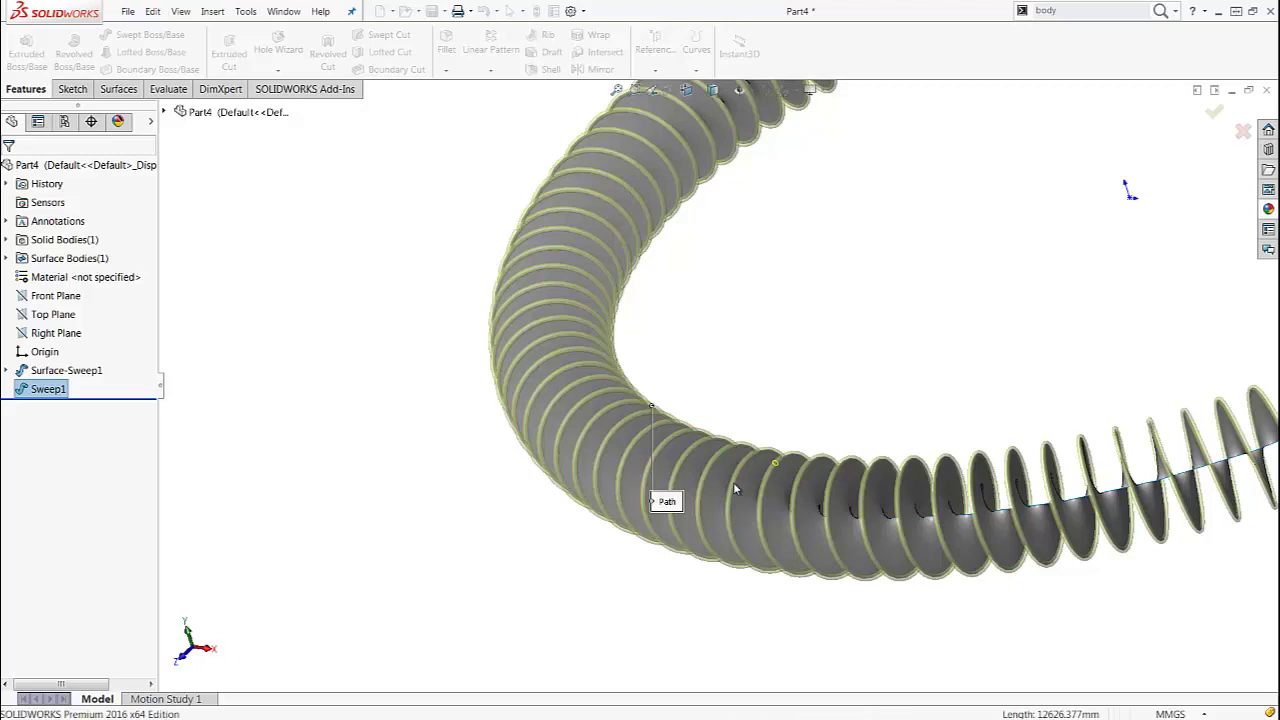
pyautogui.click(564, 553)
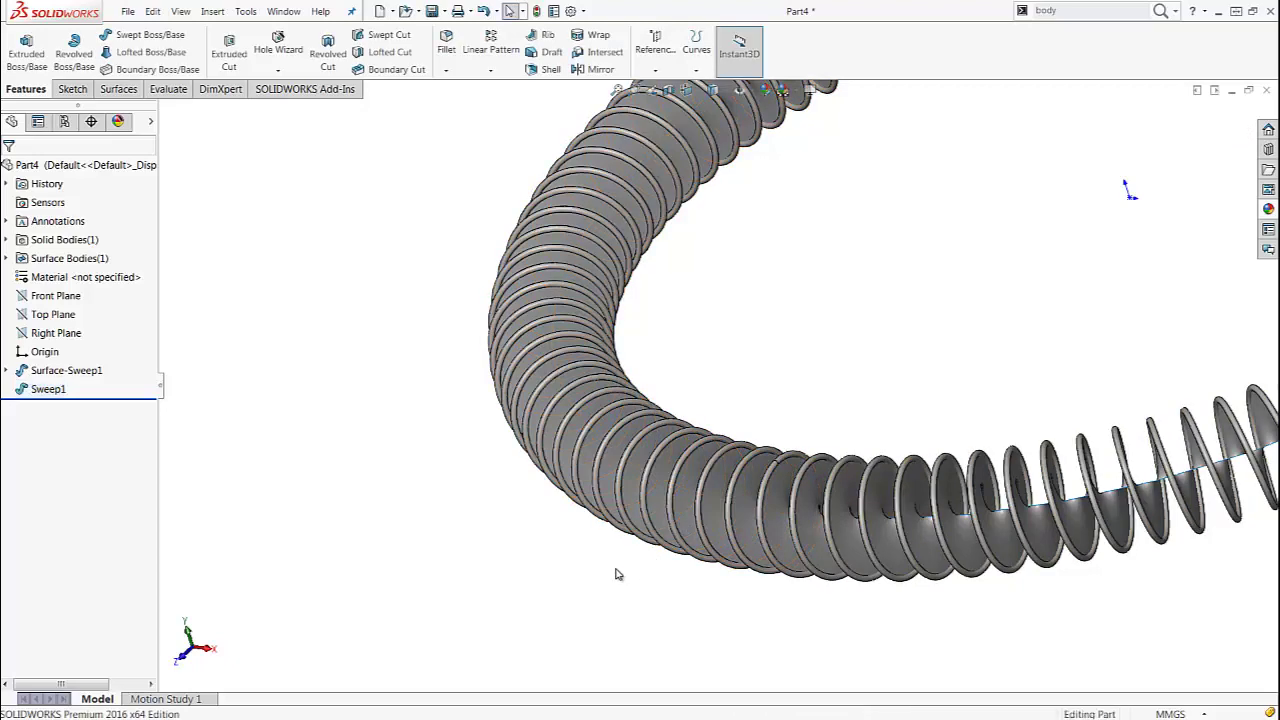
pyautogui.moveTo(616, 573)
pyautogui.mouseDown(button='middle')
pyautogui.moveTo(651, 571)
pyautogui.moveTo(641, 587)
pyautogui.mouseUp(button='middle')
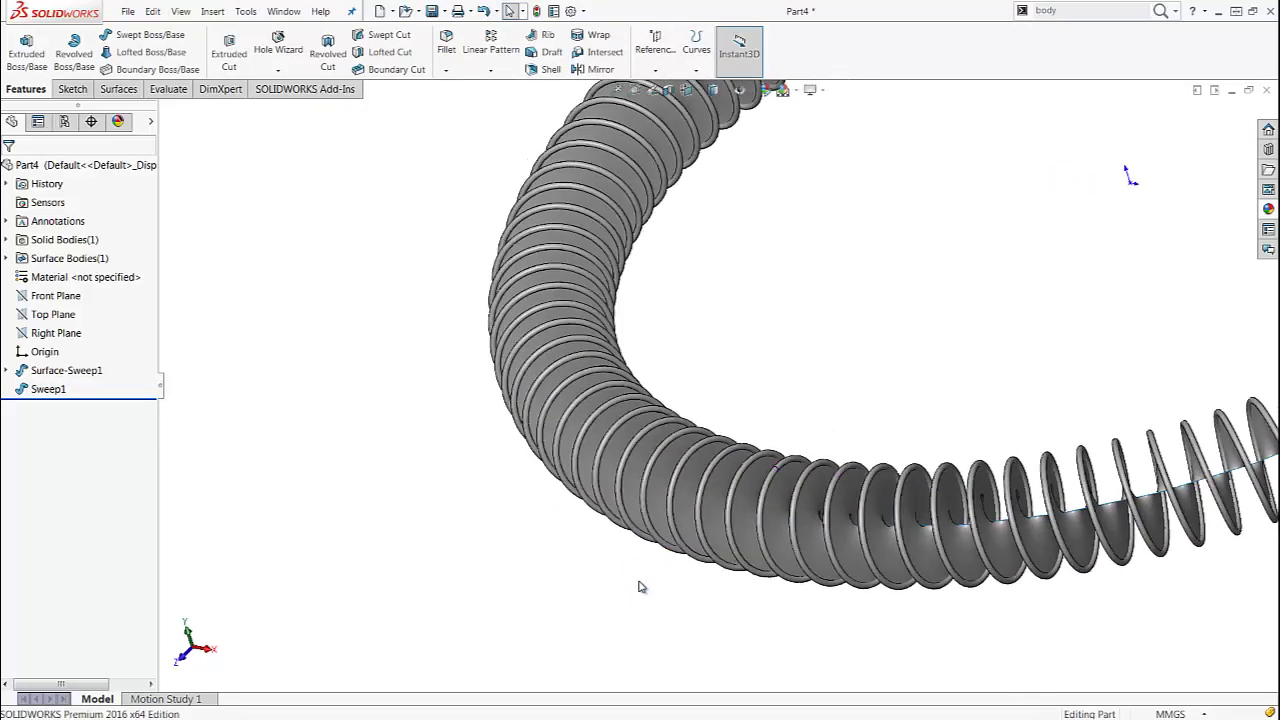
pyautogui.scroll(-2, 660, 560)
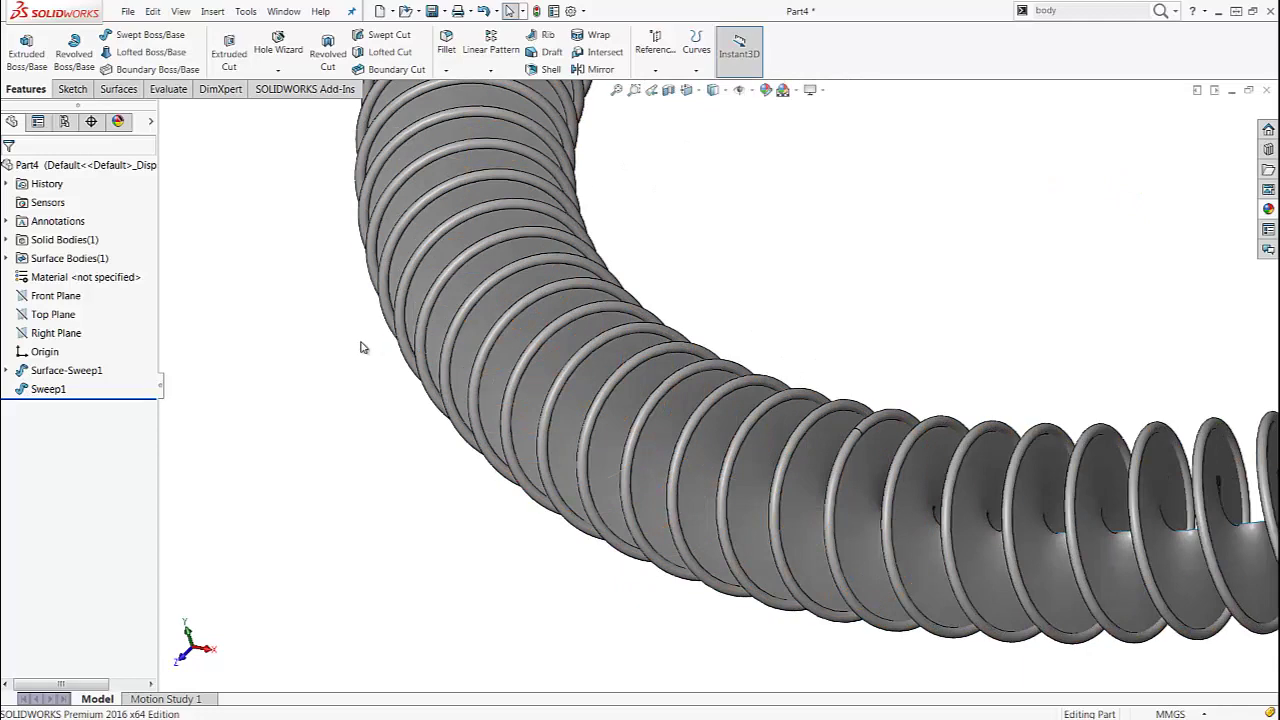
# Delete the Surface-Sweep1 body with Delete/Keep Body, then orbit and zoom on the coil
pyautogui.click(211, 12)
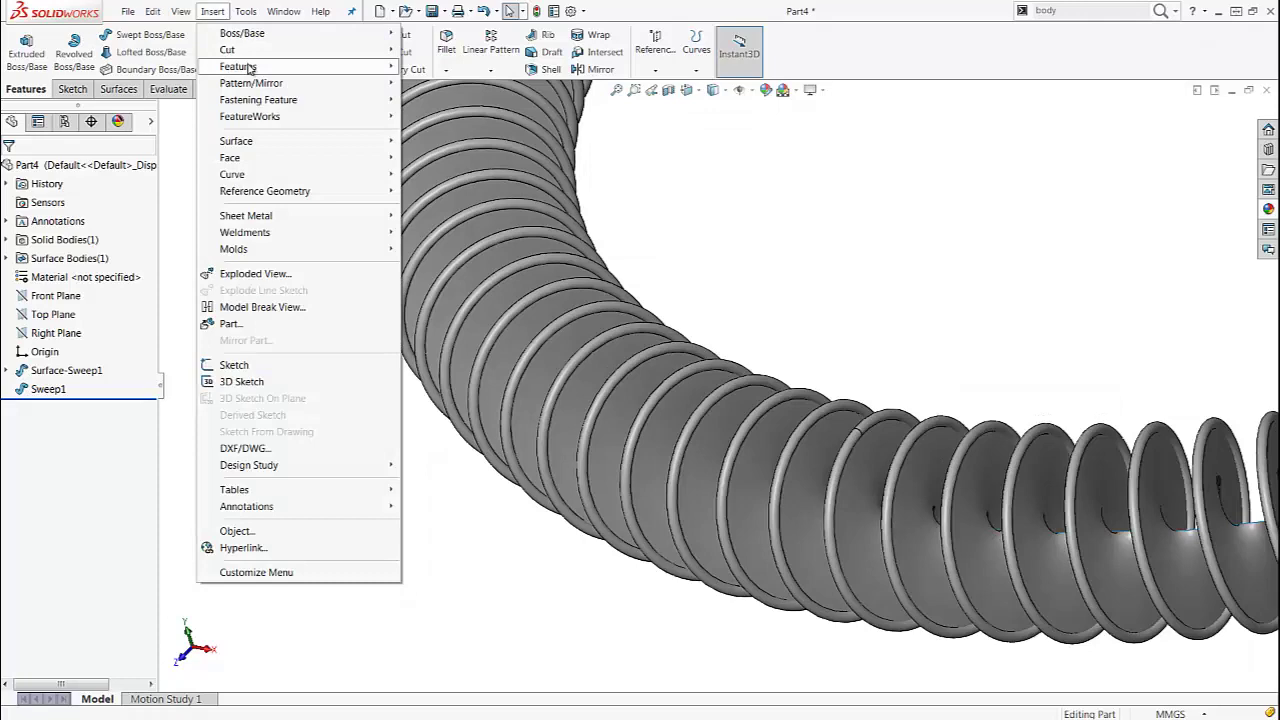
pyautogui.moveTo(238, 66)
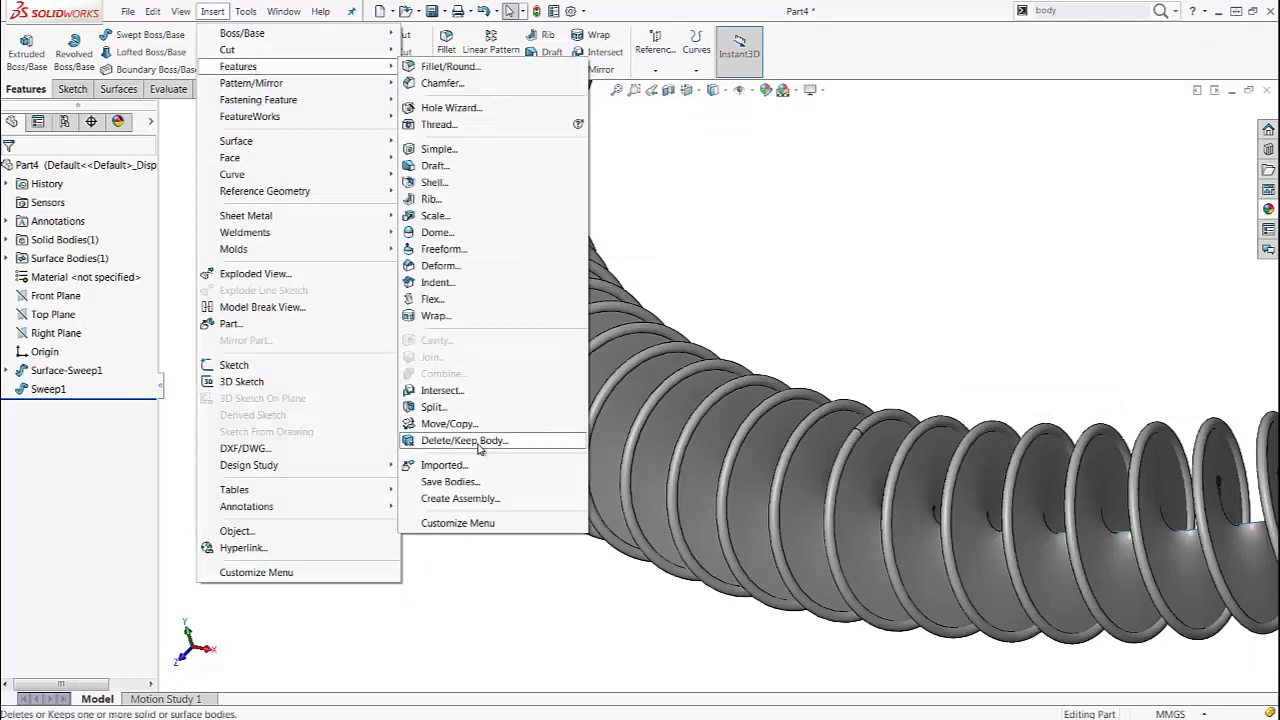
pyautogui.click(477, 442)
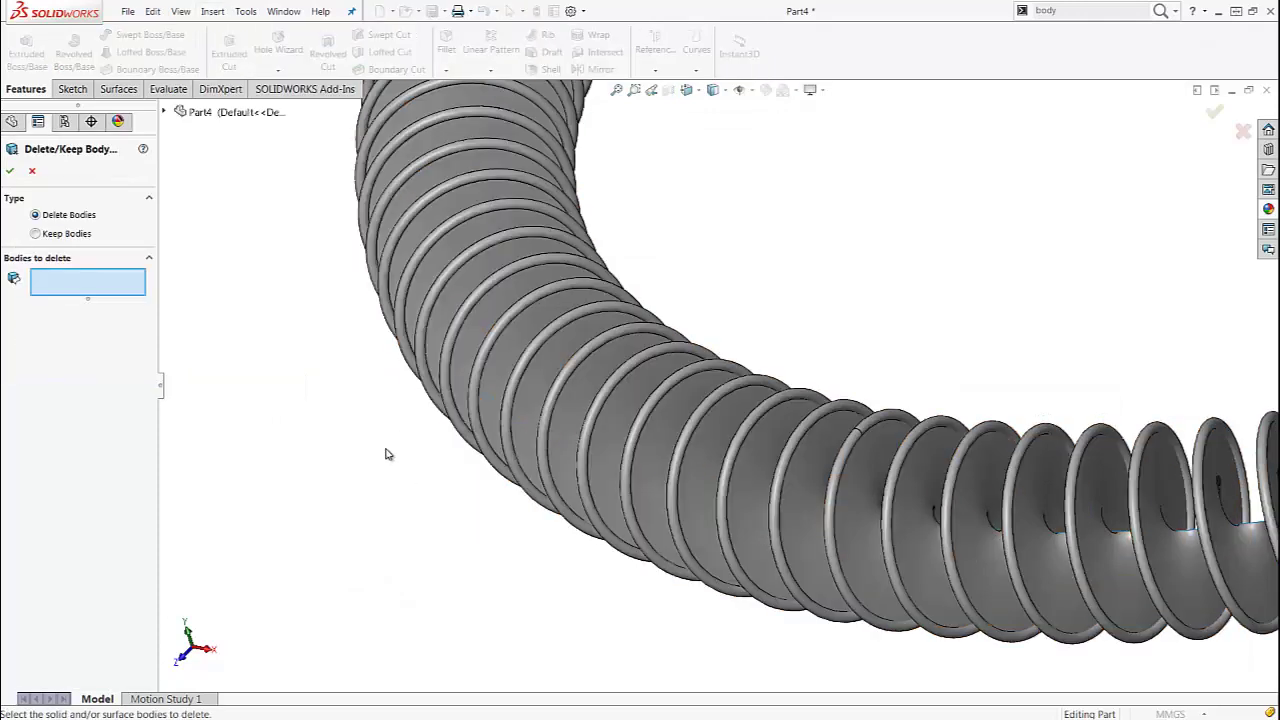
pyautogui.click(617, 435)
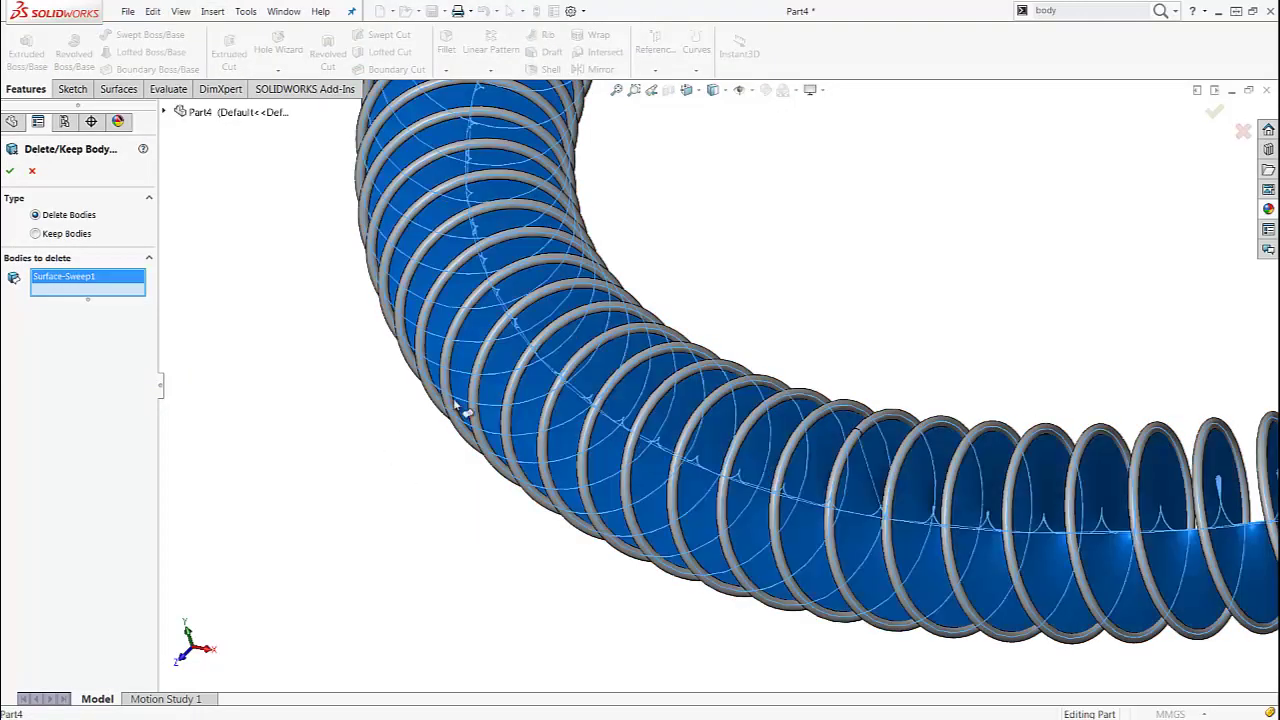
pyautogui.click(10, 171)
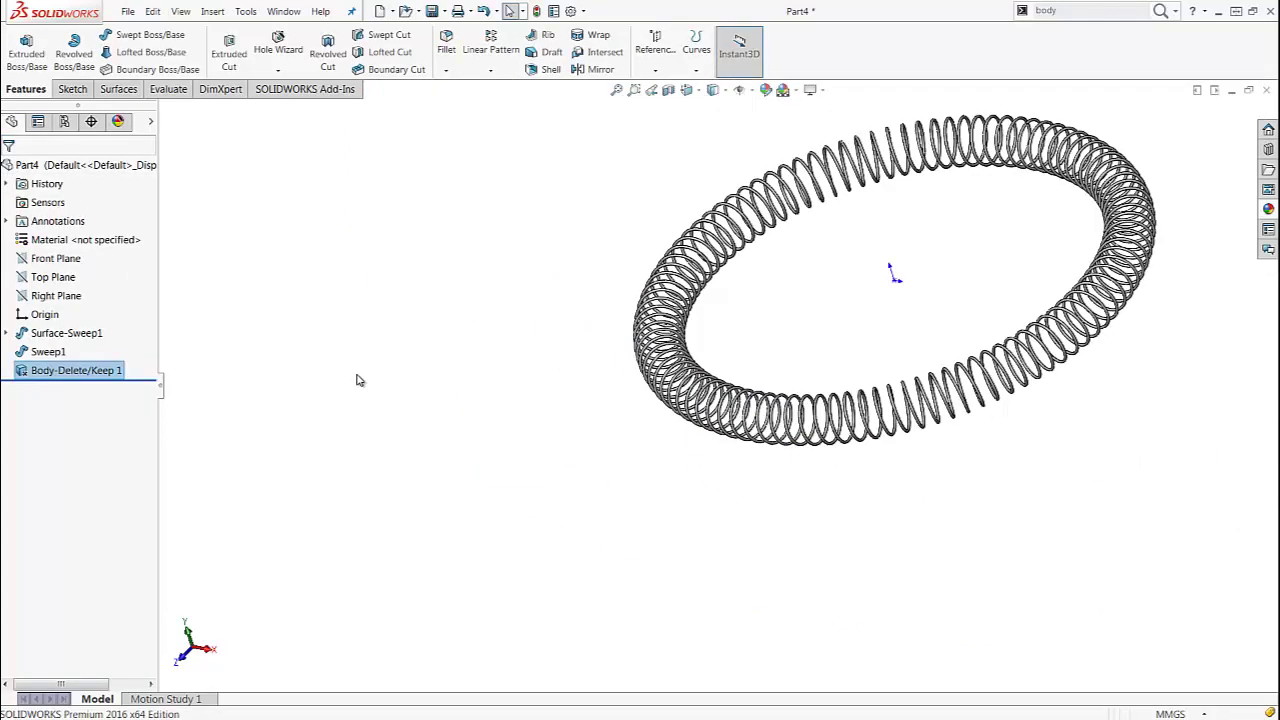
pyautogui.moveTo(954, 257); pyautogui.dragTo(1000, 306, button='middle')
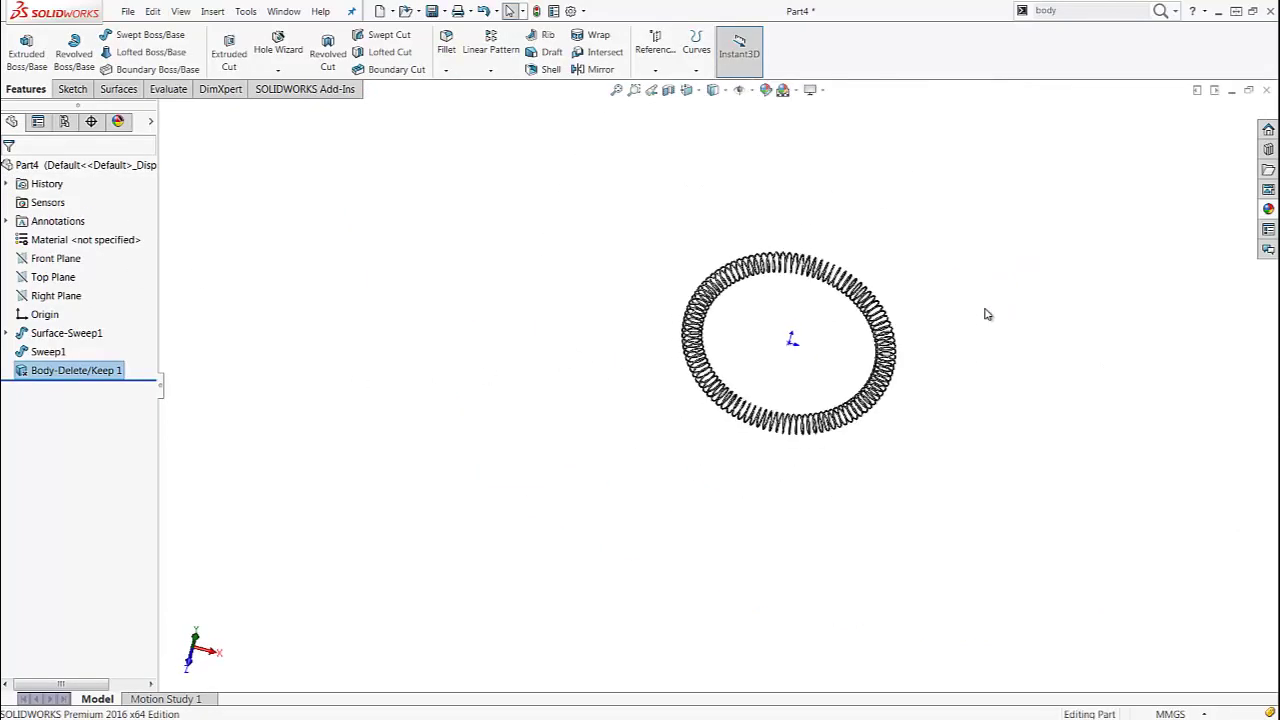
pyautogui.scroll(-3, 832, 319)
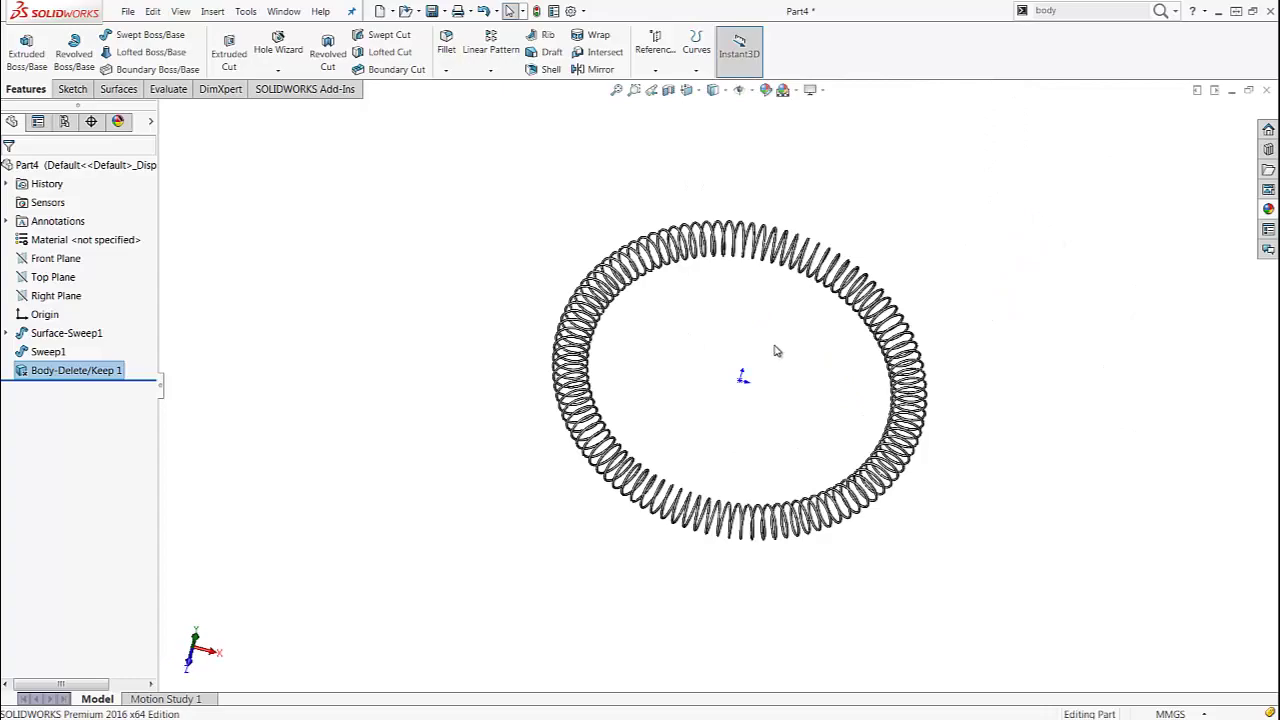